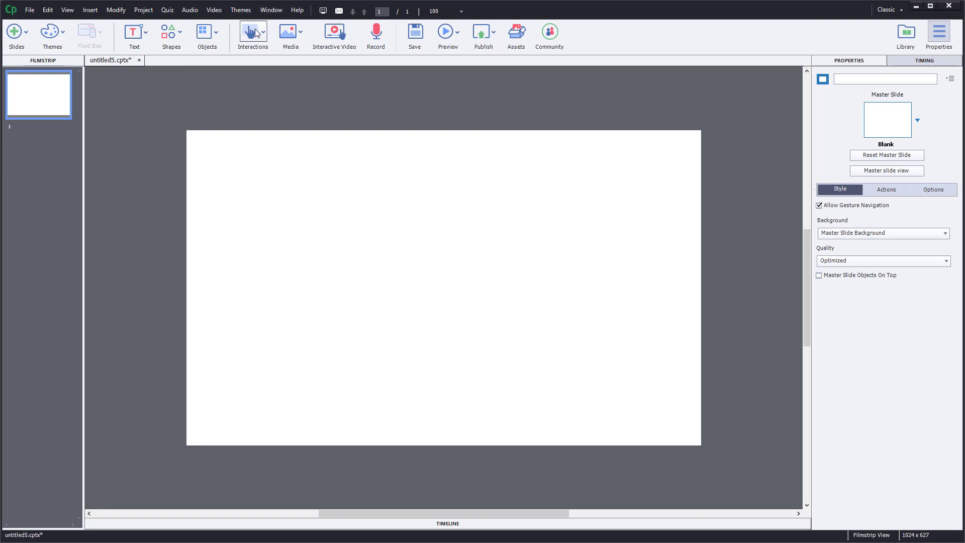
Open the Question Pool Manager and select the existing Pool1
{"action": "left_click", "coordinate": [164, 14]}
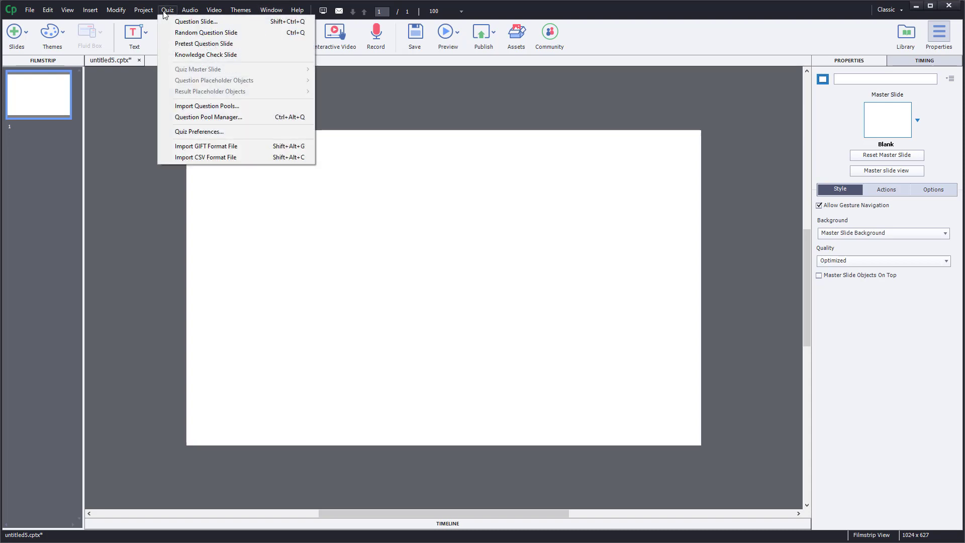
{"action": "left_click", "coordinate": [203, 121]}
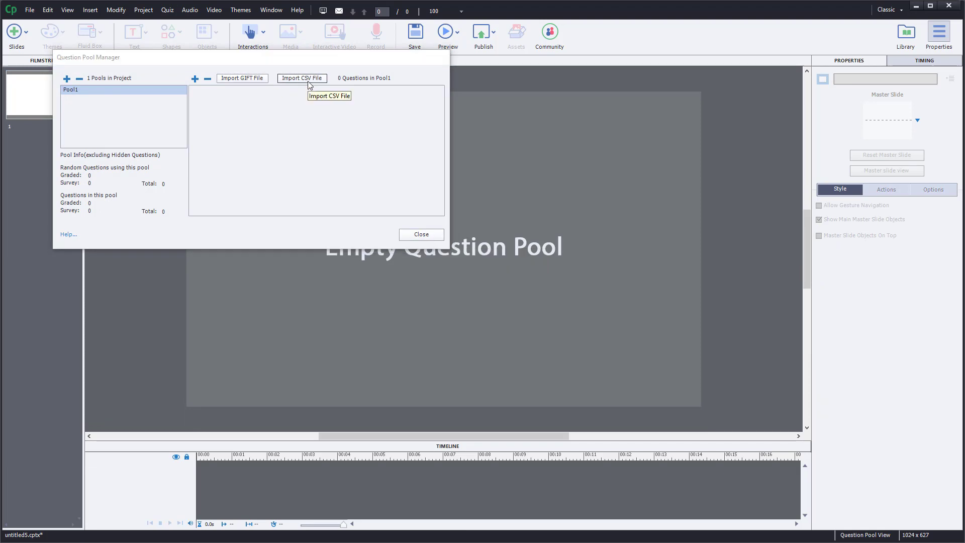
{"action": "left_click", "coordinate": [72, 92]}
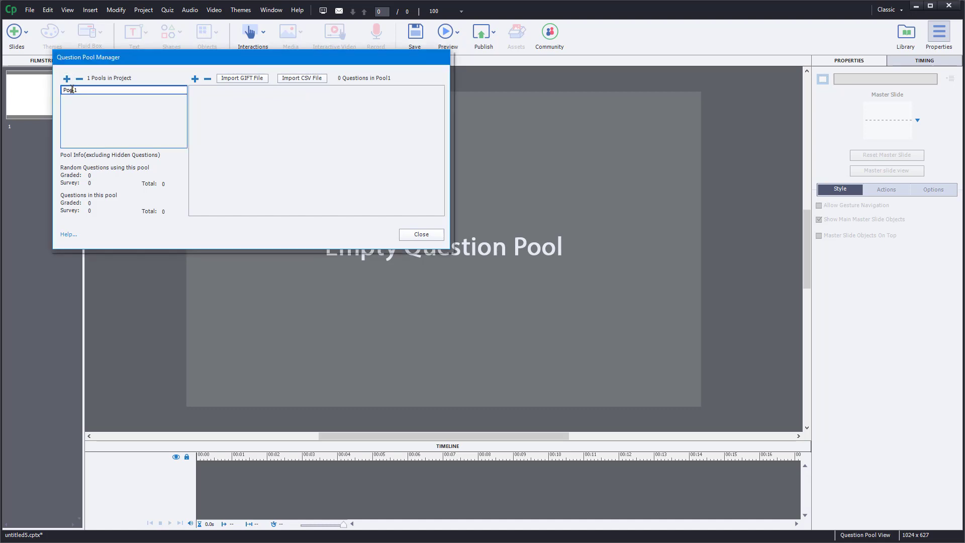
{"action": "left_click", "coordinate": [84, 111]}
{"action": "left_click", "coordinate": [75, 92]}
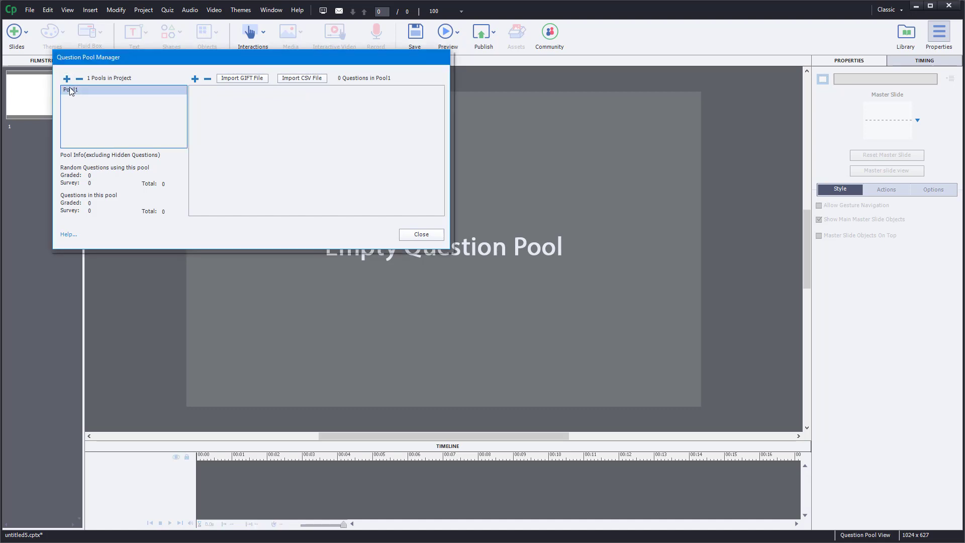
Add two more question pools to the project
{"action": "left_click", "coordinate": [67, 79]}
{"action": "left_click", "coordinate": [66, 79]}
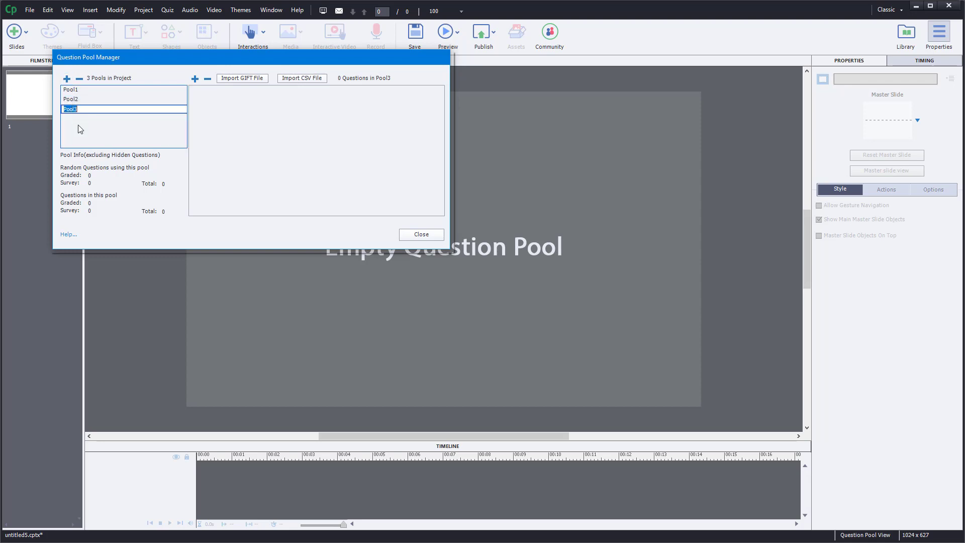
{"action": "left_click", "coordinate": [80, 129]}
Delete Pool3 and Pool2 from the project, confirming each deletion
{"action": "left_click", "coordinate": [76, 109]}
{"action": "left_click", "coordinate": [78, 79]}
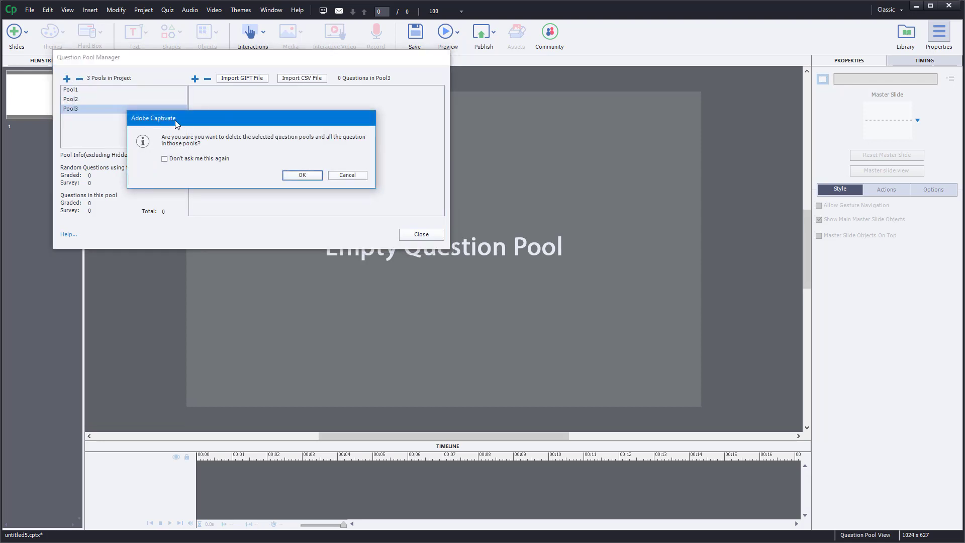
{"action": "left_click", "coordinate": [301, 175]}
{"action": "left_click", "coordinate": [88, 98]}
{"action": "left_click", "coordinate": [79, 79]}
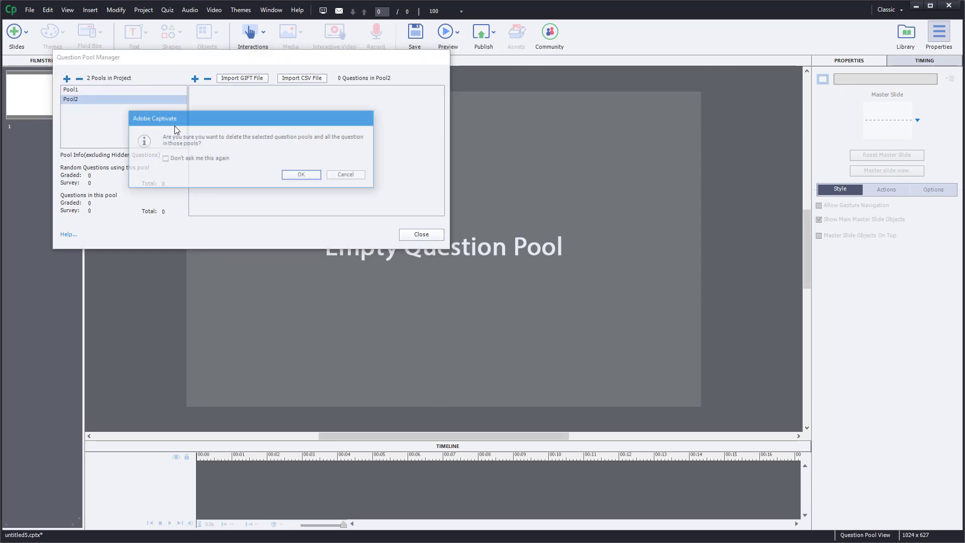
{"action": "left_click", "coordinate": [301, 174]}
Rename Pool1 as TutorTubePool and keep it selected
{"action": "double_click", "coordinate": [77, 94]}
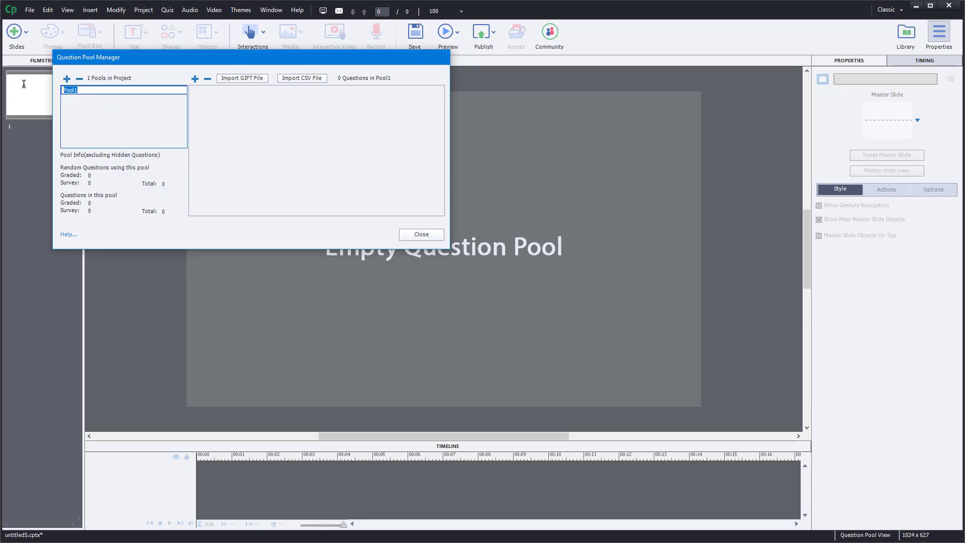
{"action": "type", "text": "TutorTubePoolk"}
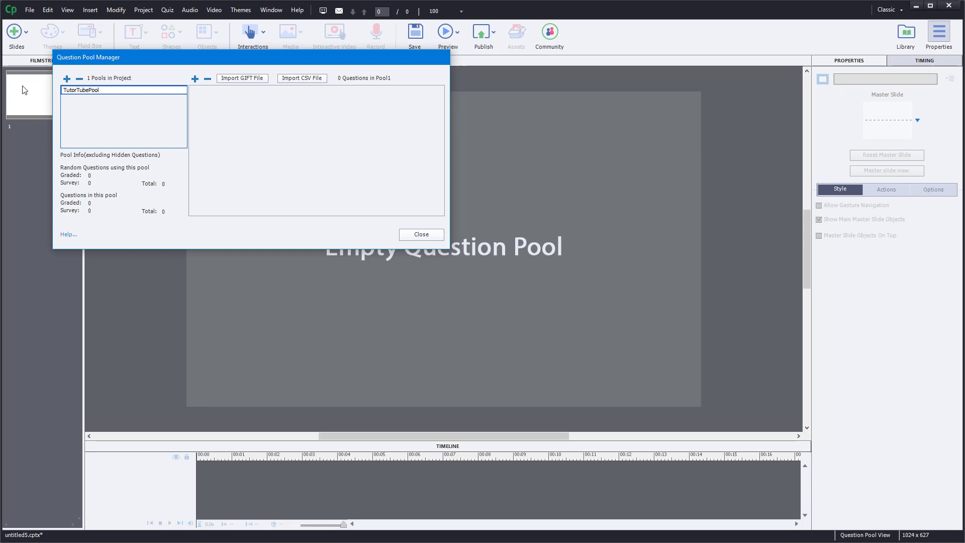
{"action": "left_click", "coordinate": [126, 132]}
{"action": "left_click", "coordinate": [80, 93]}
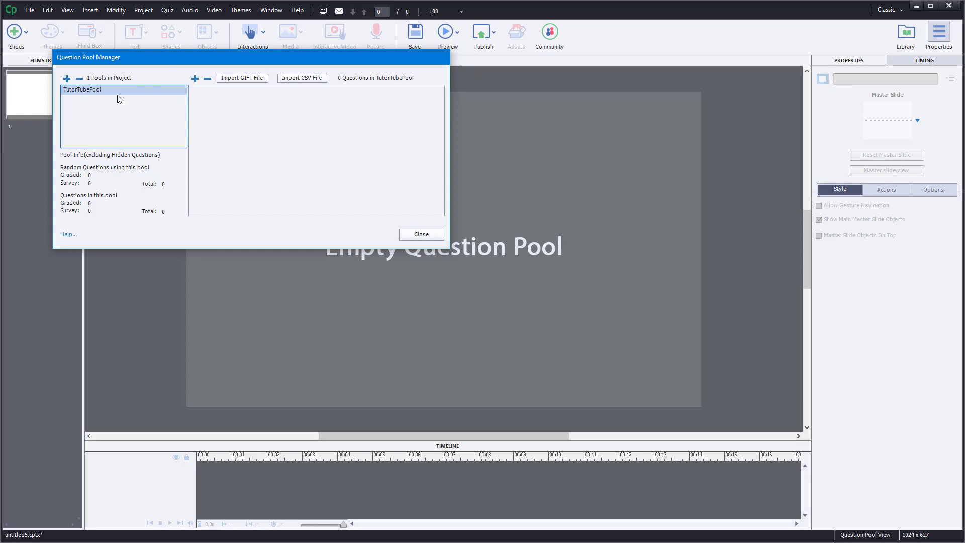
Insert one True/False question and one graded Multiple Choice question into TutorTubePool
{"action": "left_click", "coordinate": [195, 79]}
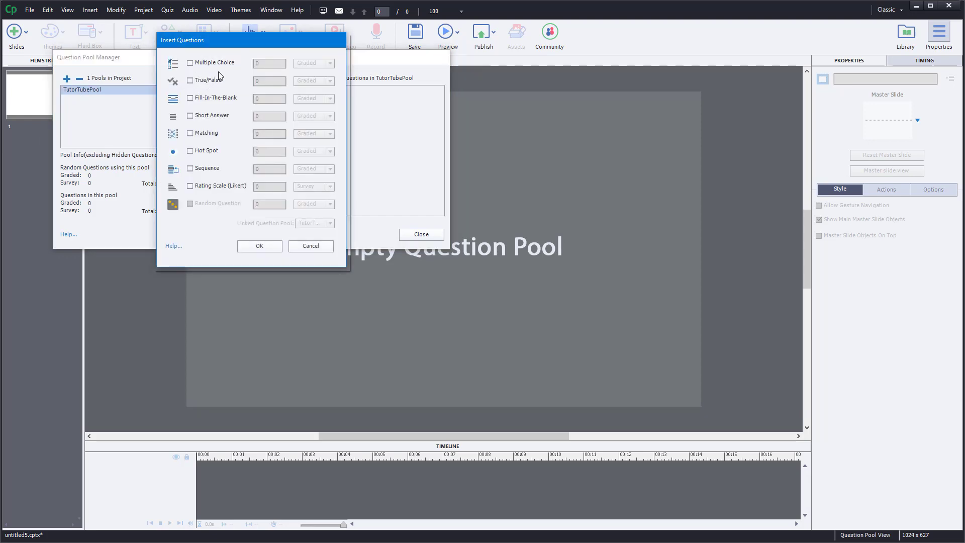
{"action": "left_click", "coordinate": [216, 81]}
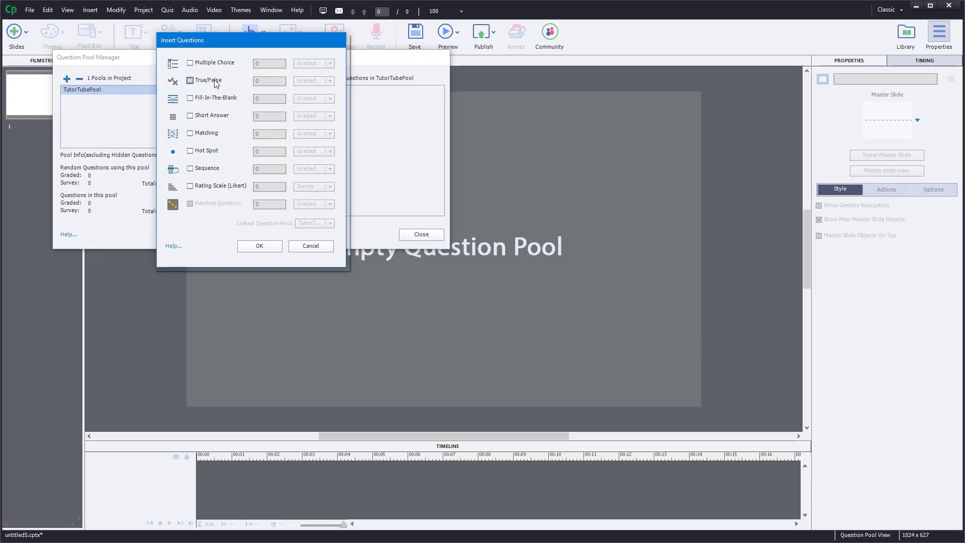
{"action": "left_click", "coordinate": [259, 246]}
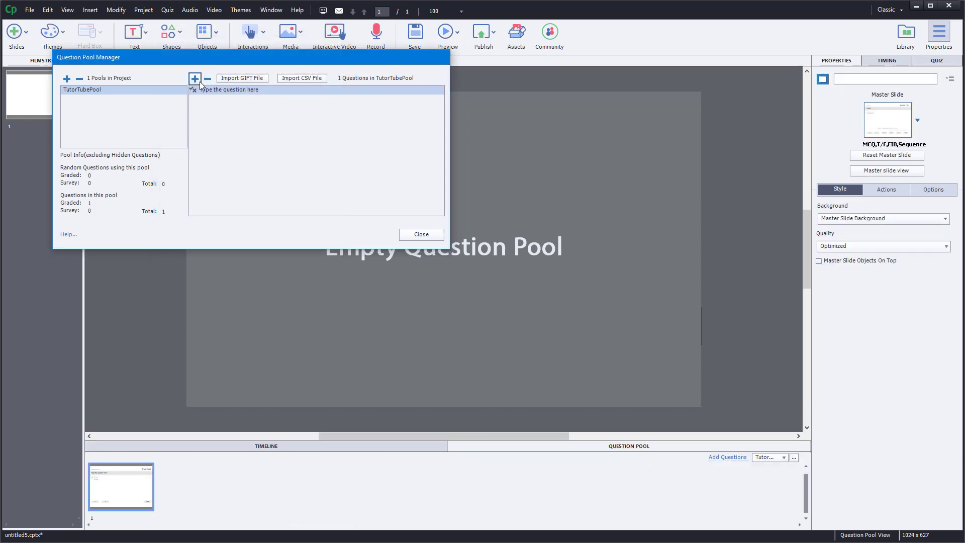
{"action": "left_click", "coordinate": [195, 78]}
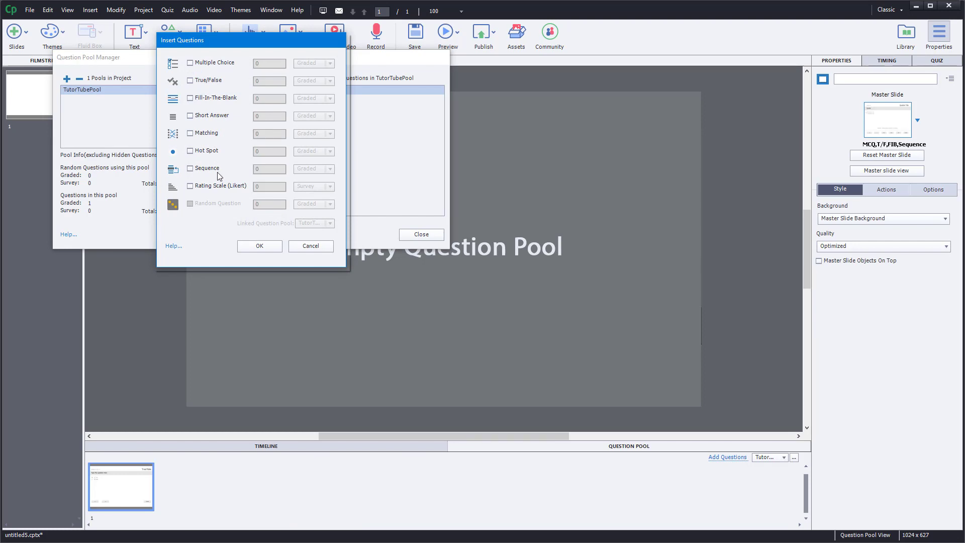
{"action": "left_click", "coordinate": [216, 65]}
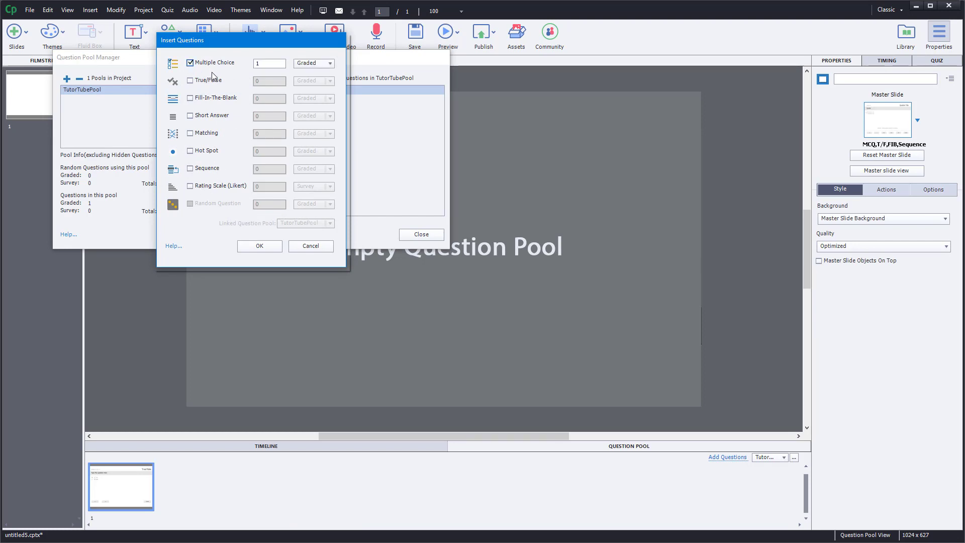
{"action": "left_click", "coordinate": [275, 249]}
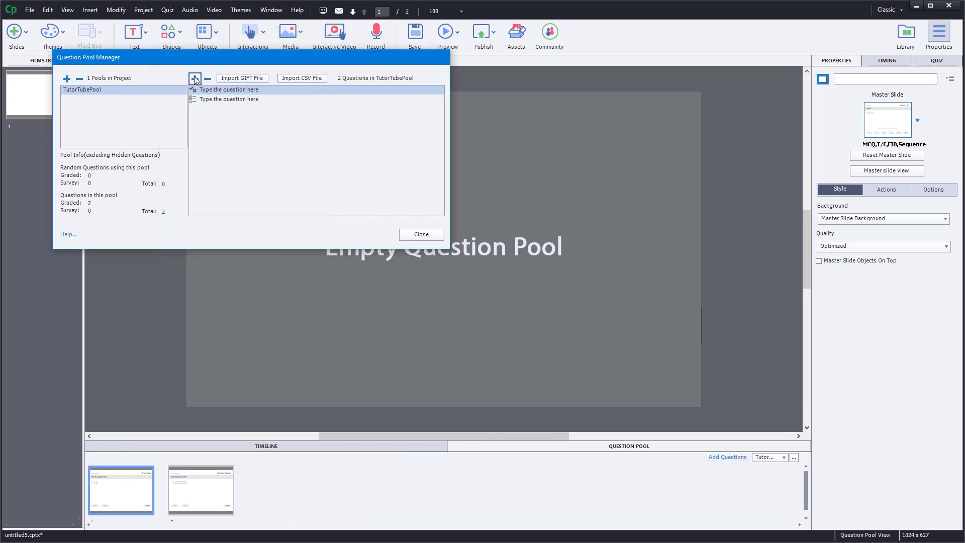
Insert a Fill-In-The-Blank question into TutorTubePool and close the Question Pool Manager
{"action": "left_click", "coordinate": [195, 79]}
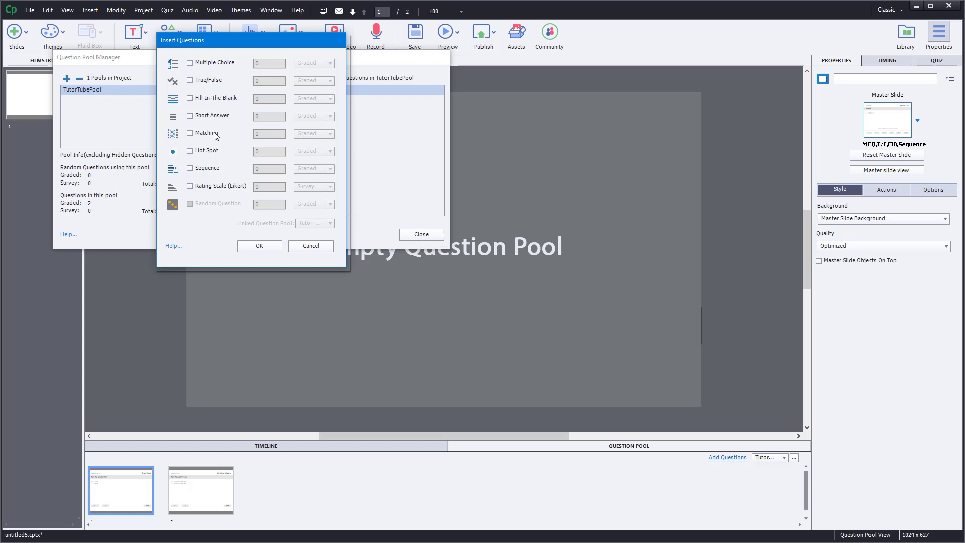
{"action": "left_click", "coordinate": [211, 101]}
{"action": "left_click", "coordinate": [270, 247]}
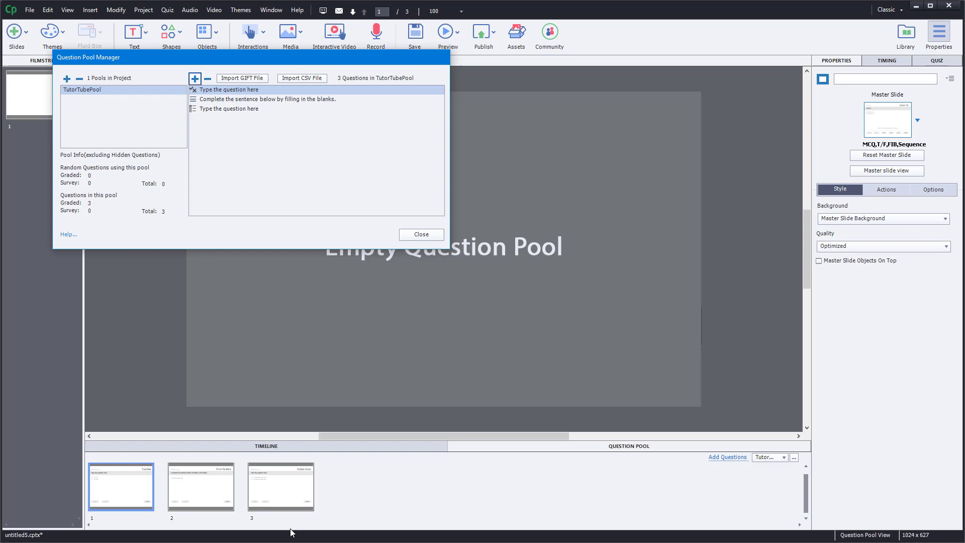
{"action": "left_click", "coordinate": [424, 235]}
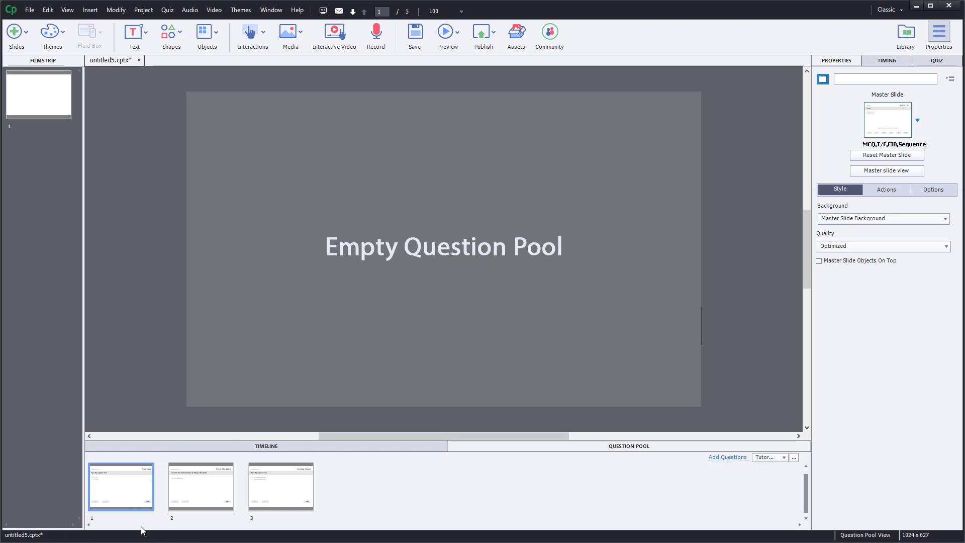
Look through the three pool question slides and check TutorTubePool's question list in the Question Pool Manager
{"action": "left_click", "coordinate": [175, 488]}
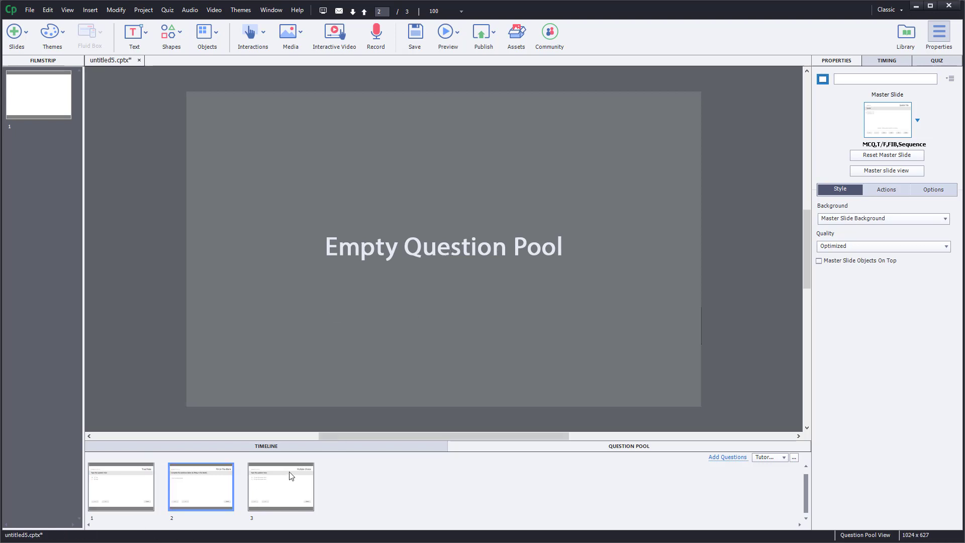
{"action": "left_click", "coordinate": [289, 473]}
{"action": "left_click", "coordinate": [227, 478]}
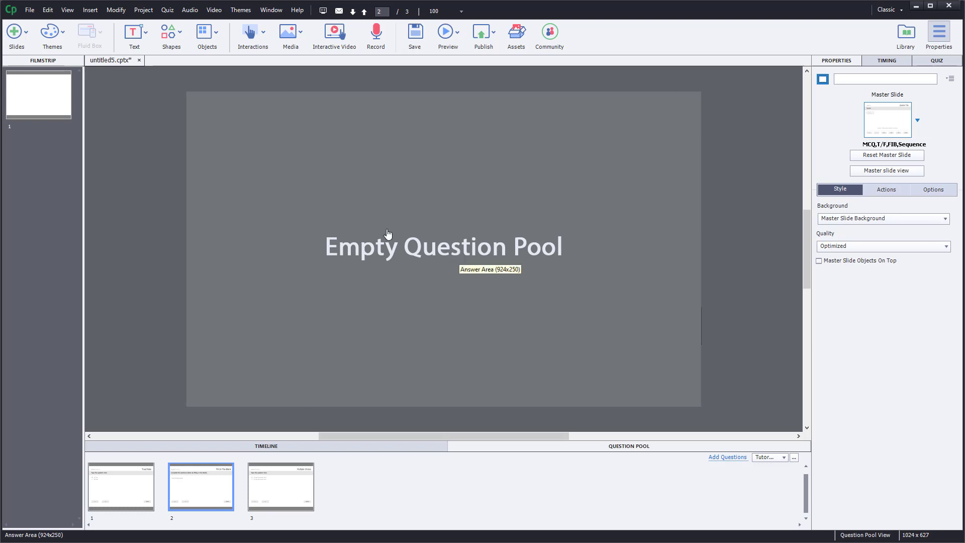
{"action": "left_click", "coordinate": [299, 489]}
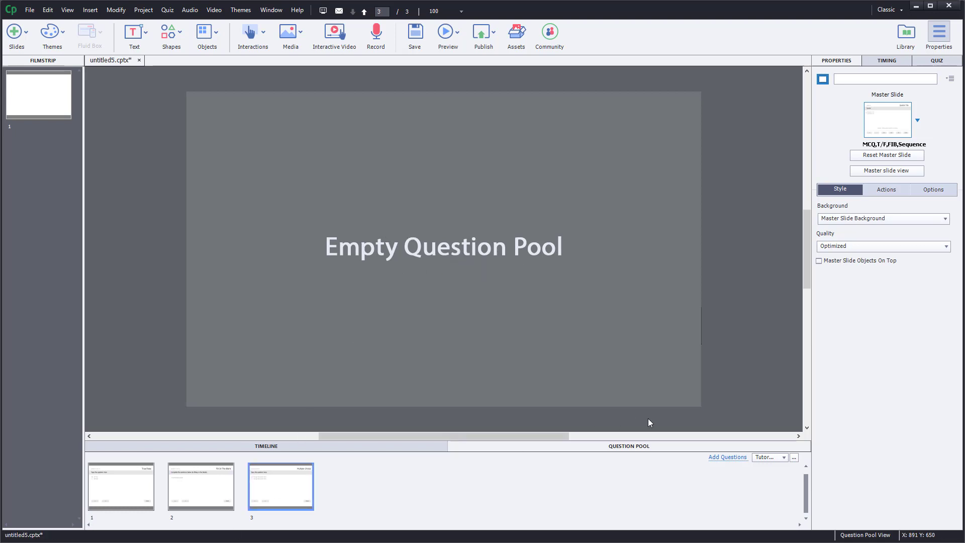
{"action": "left_click", "coordinate": [105, 481]}
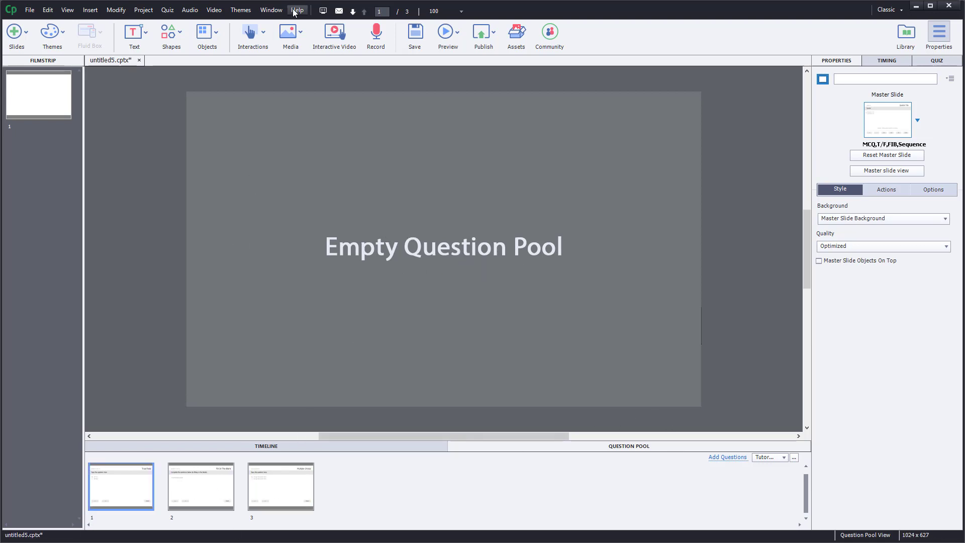
{"action": "left_click", "coordinate": [167, 10]}
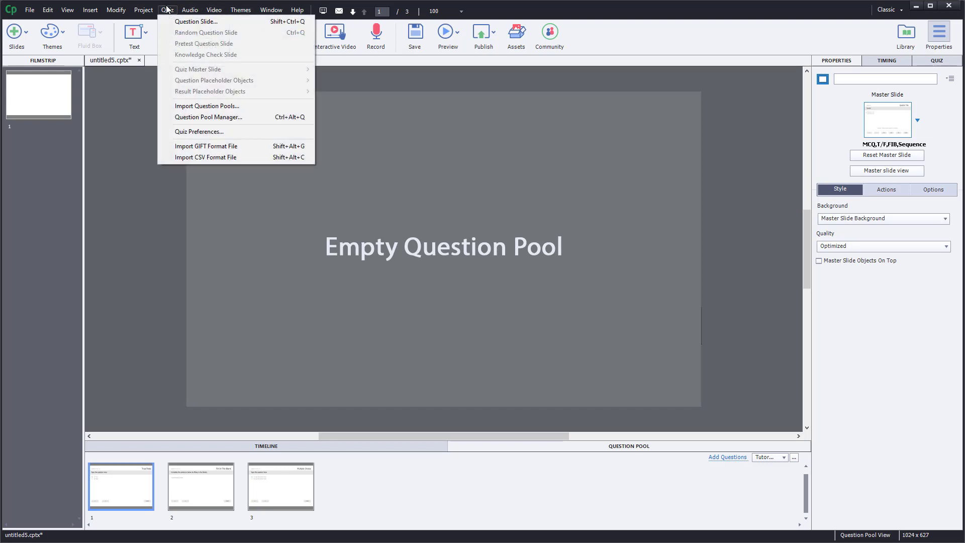
{"action": "left_click", "coordinate": [198, 121]}
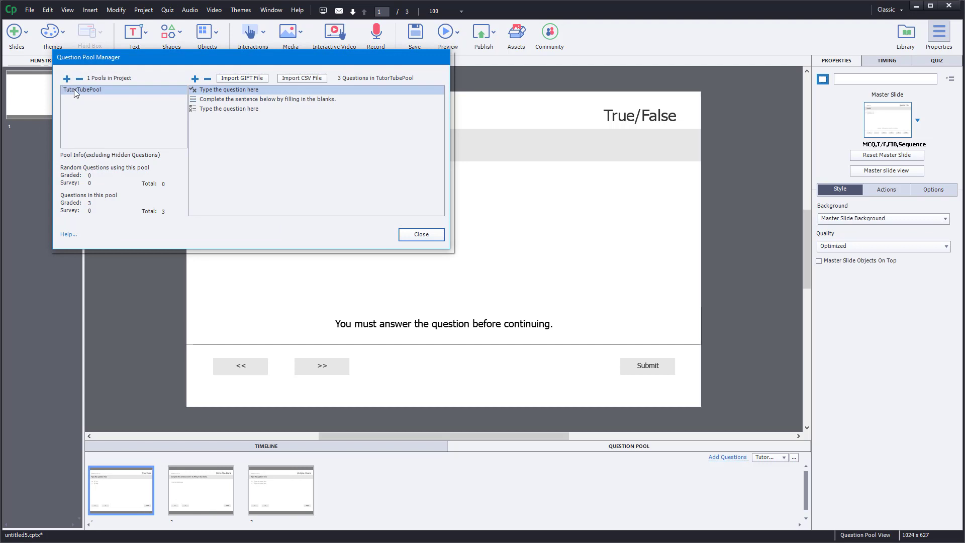
{"action": "left_click", "coordinate": [76, 93]}
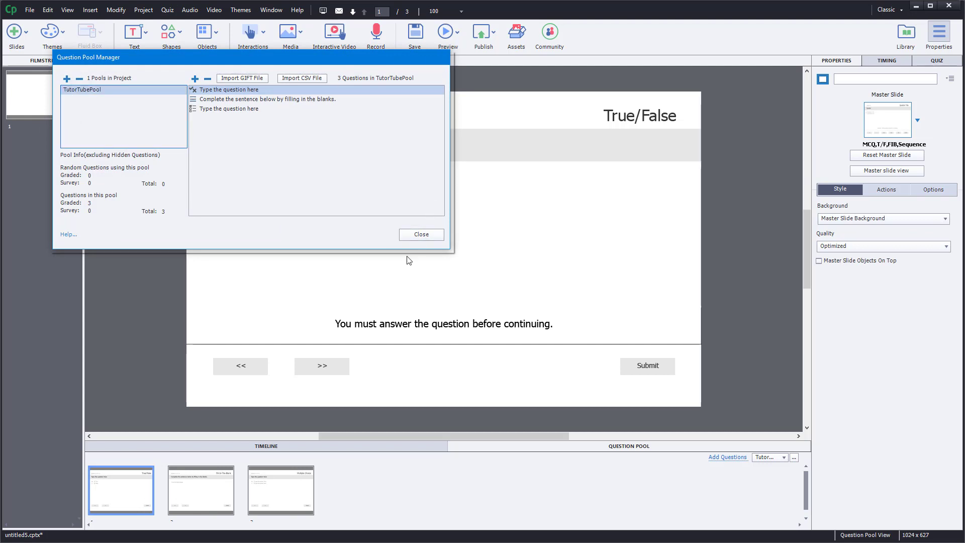
{"action": "left_click", "coordinate": [422, 237]}
Replace the True/False slide's question text with "Choose True"
{"action": "left_click", "coordinate": [254, 180]}
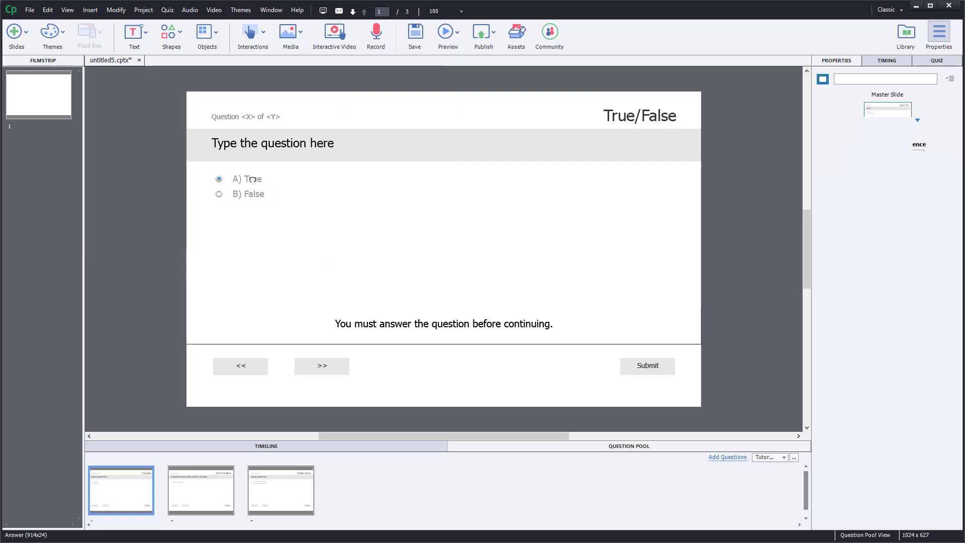
{"action": "double_click", "coordinate": [263, 145]}
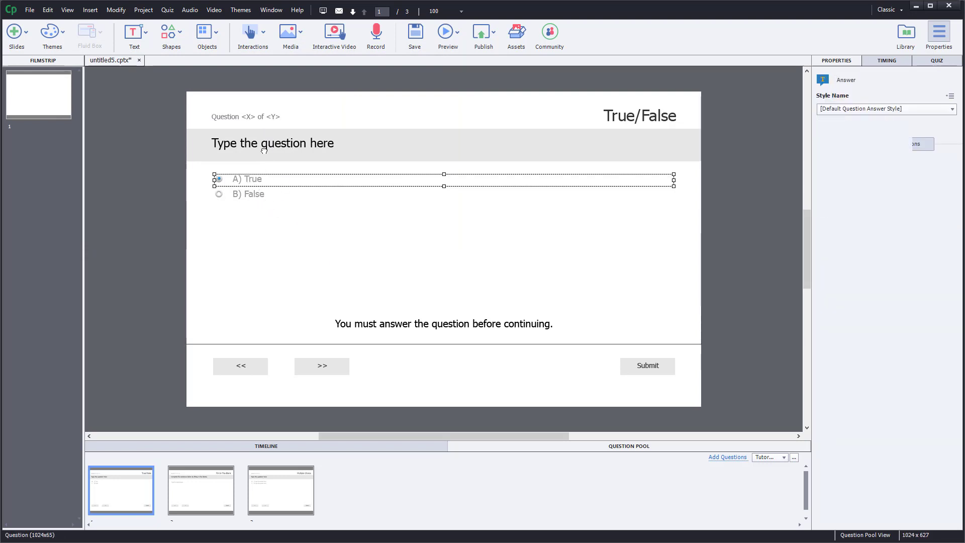
{"action": "key", "text": "ctrl+a"}
{"action": "type", "text": "Choose True"}
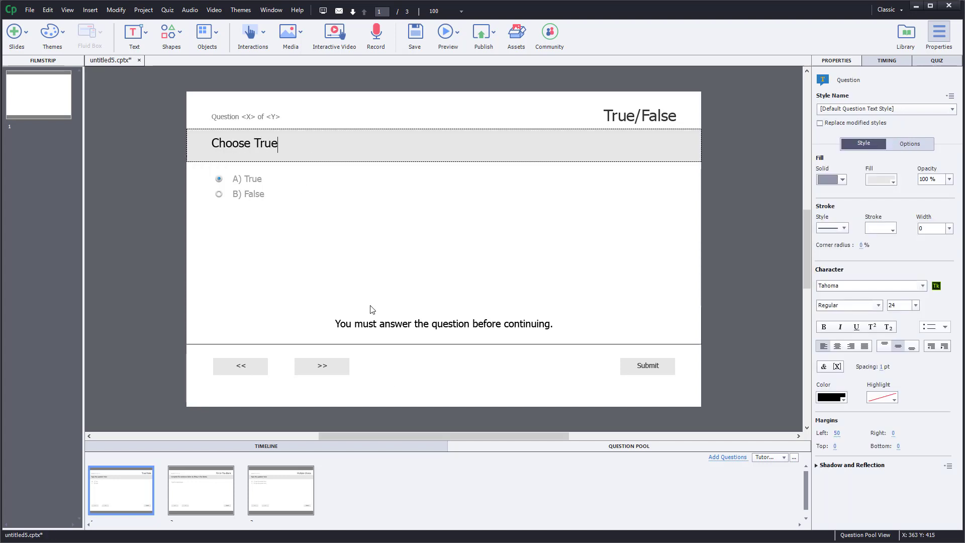
View the Fill-In-The-Blank slide and open the accepted answers of its blank
{"action": "left_click", "coordinate": [201, 502]}
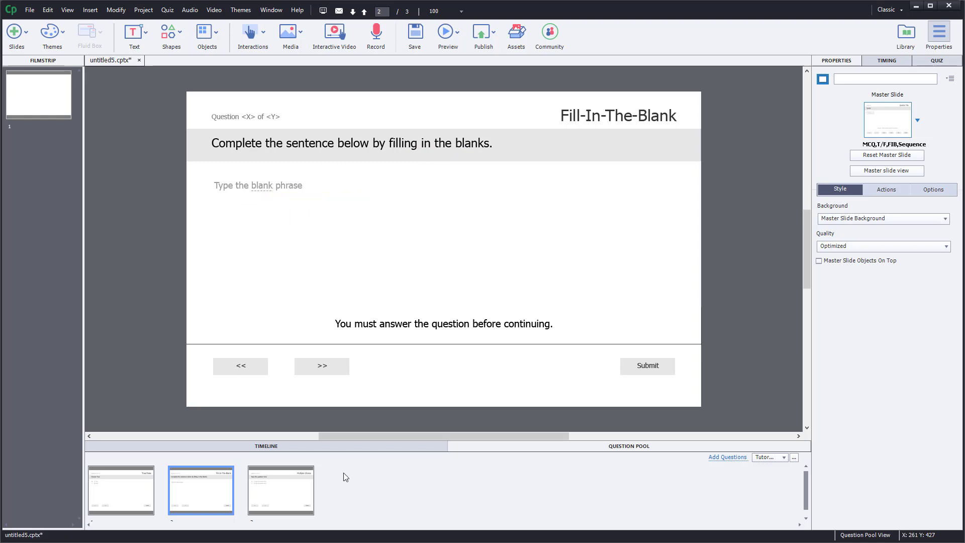
{"action": "left_click", "coordinate": [304, 487]}
{"action": "left_click", "coordinate": [225, 490]}
{"action": "left_click", "coordinate": [261, 186]}
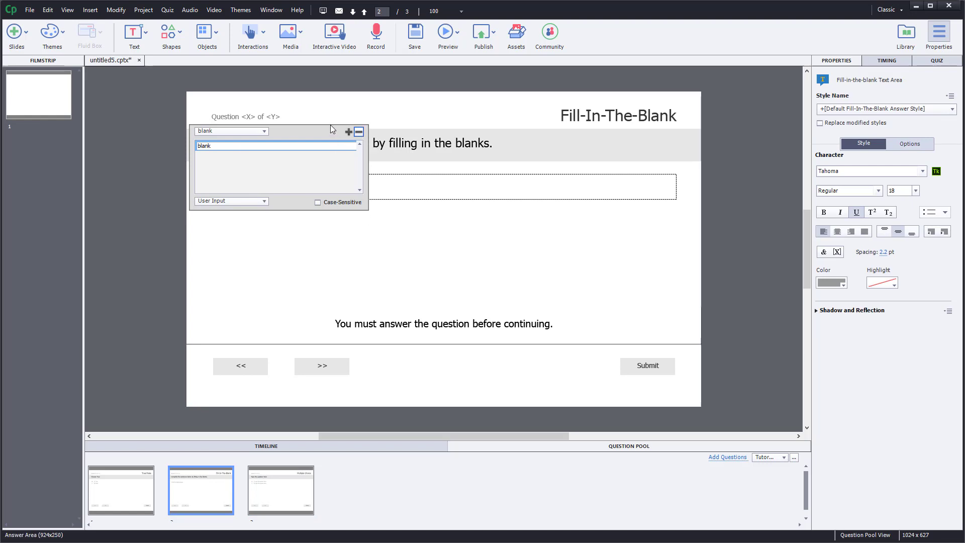
Replace the Multiple Choice slide's question text with "Choose A"
{"action": "left_click", "coordinate": [285, 500]}
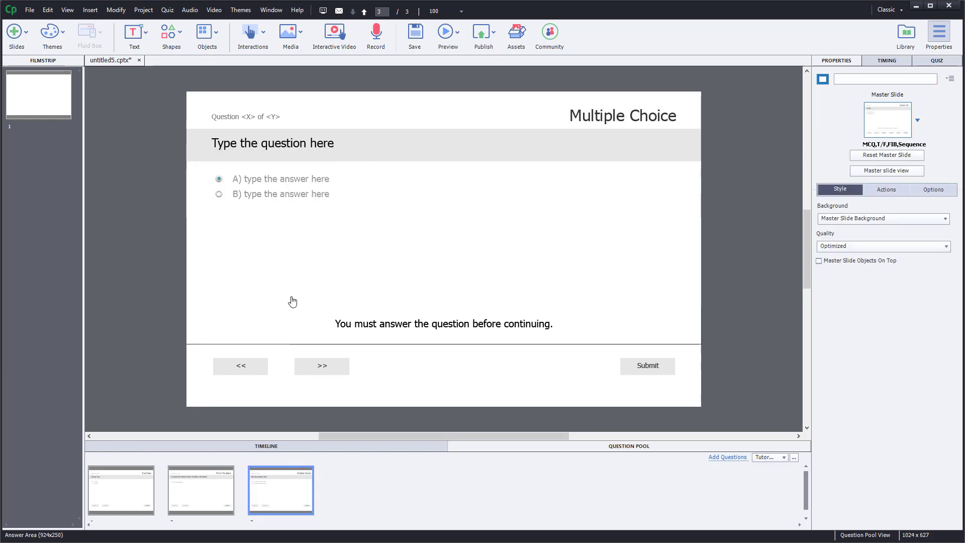
{"action": "left_click", "coordinate": [284, 145]}
{"action": "double_click", "coordinate": [285, 145]}
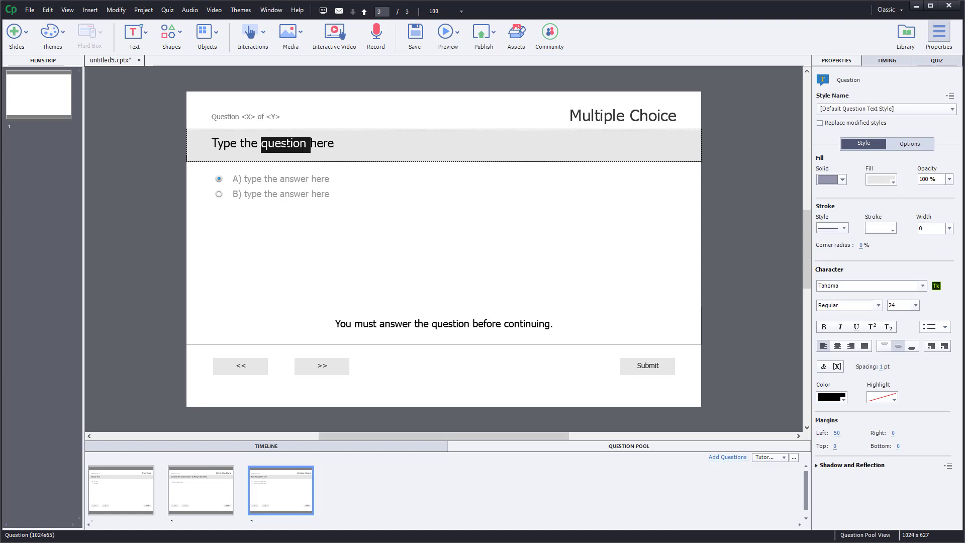
{"action": "triple_click", "coordinate": [284, 144]}
{"action": "type", "text": "Choo"}
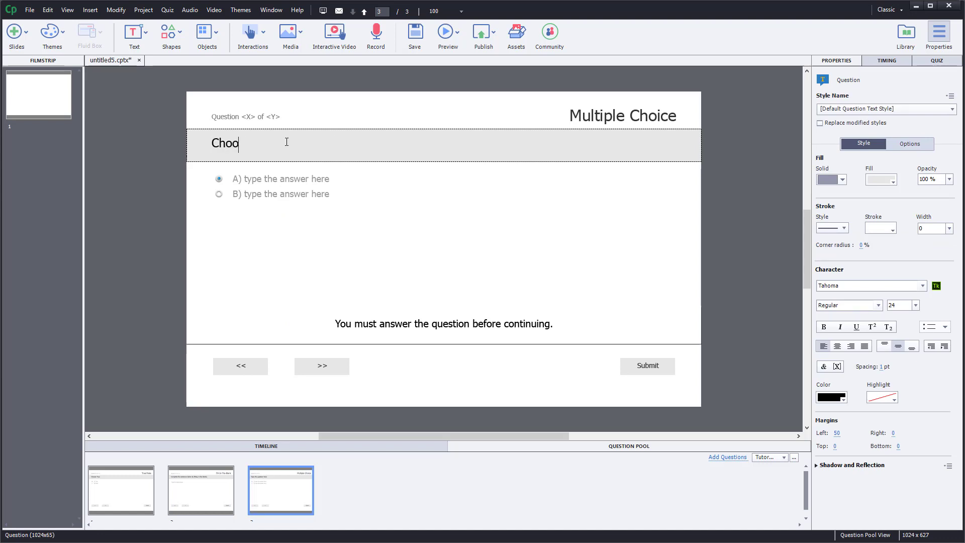
{"action": "type", "text": "se A"}
{"action": "left_click", "coordinate": [633, 221]}
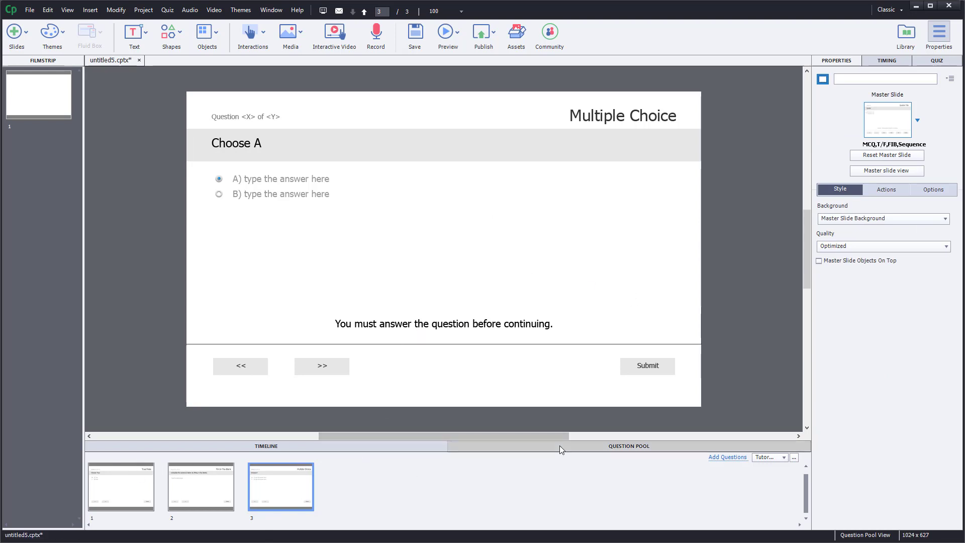
Look at the Multiple Choice slide's timeline and return to the question pool's slides
{"action": "left_click", "coordinate": [342, 447]}
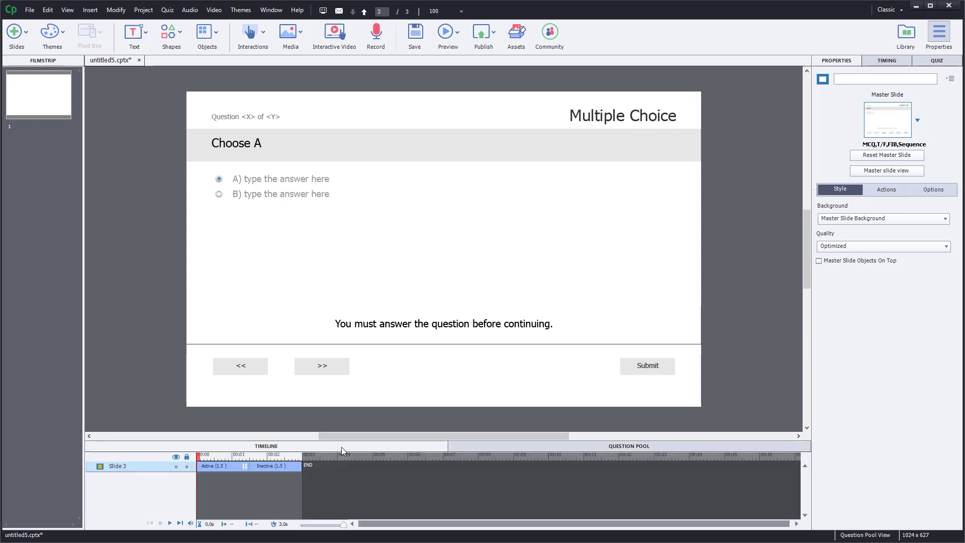
{"action": "left_click", "coordinate": [602, 449]}
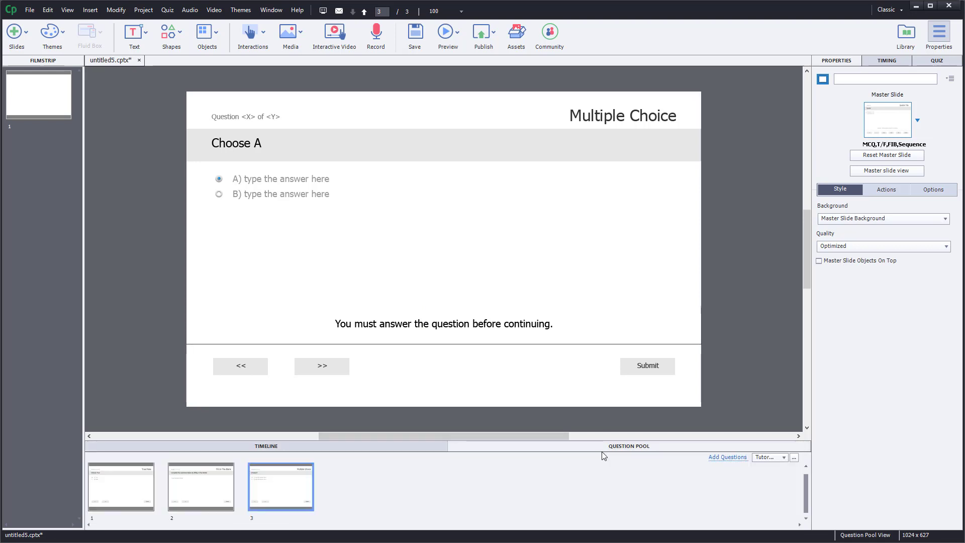
{"action": "left_click", "coordinate": [266, 452]}
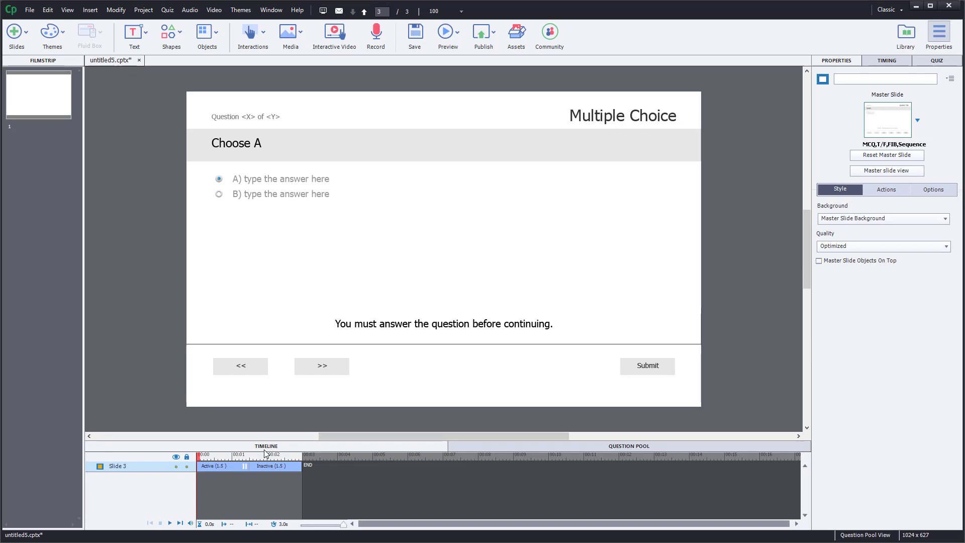
{"action": "left_click", "coordinate": [674, 447]}
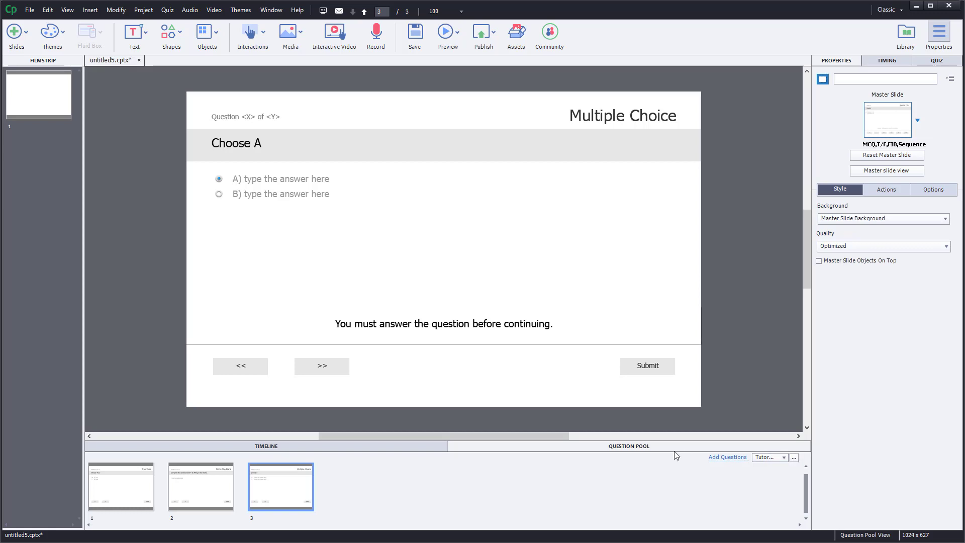
View the question types available for adding to the pool without inserting any, and show the Multiple Choice slide's quiz properties
{"action": "left_click", "coordinate": [737, 458]}
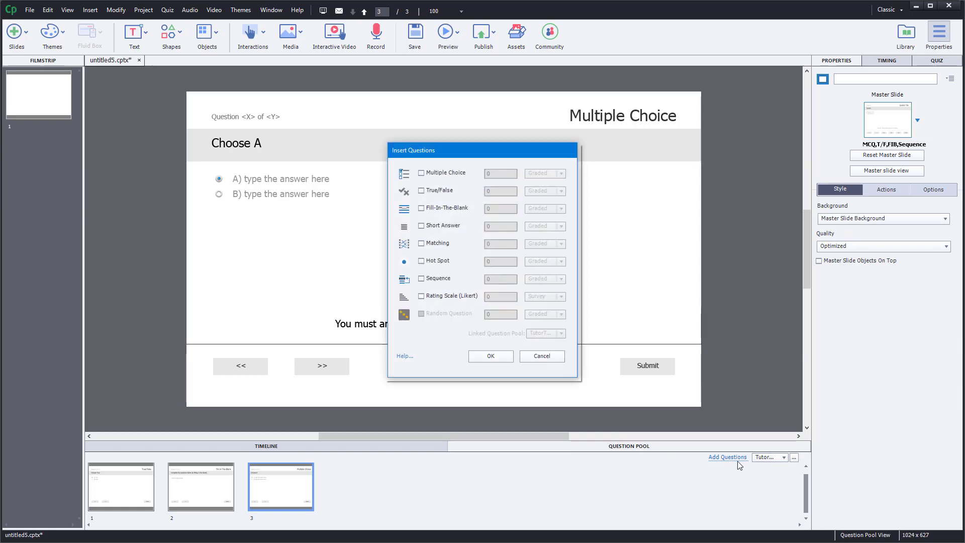
{"action": "left_click", "coordinate": [542, 358]}
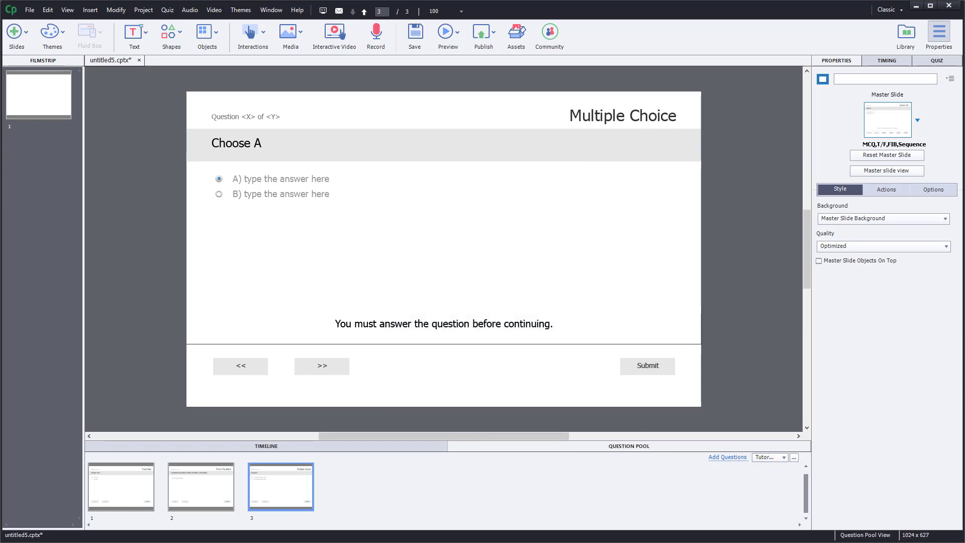
{"action": "left_click", "coordinate": [928, 61]}
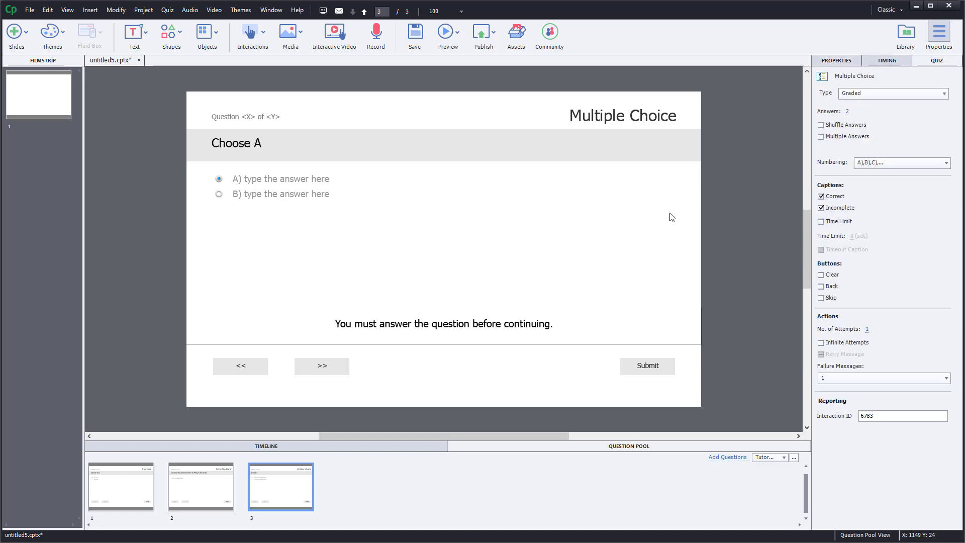
Insert one graded Random Question slide linked to TutorTubePool after slide 1 of the main project
{"action": "left_click", "coordinate": [340, 450]}
{"action": "left_click", "coordinate": [64, 217]}
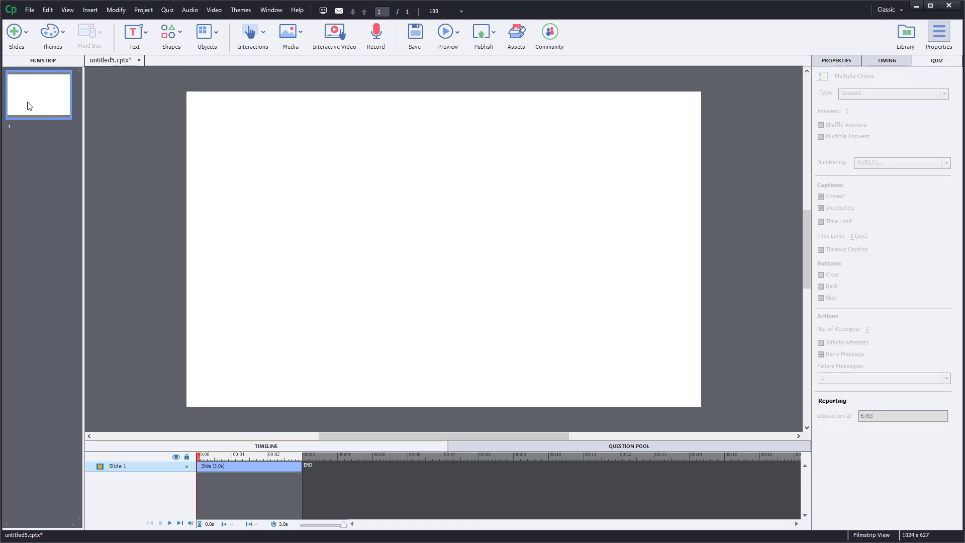
{"action": "left_click", "coordinate": [23, 35]}
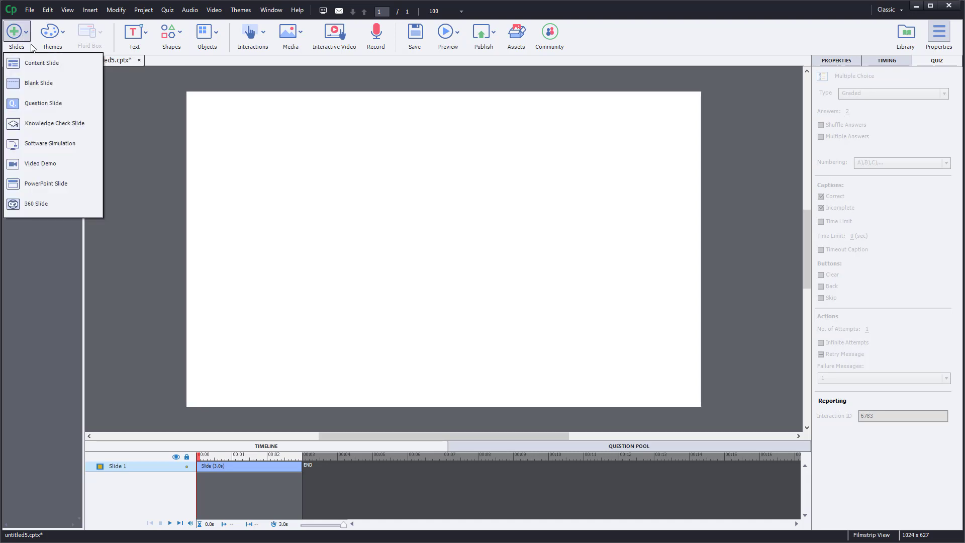
{"action": "left_click", "coordinate": [55, 105]}
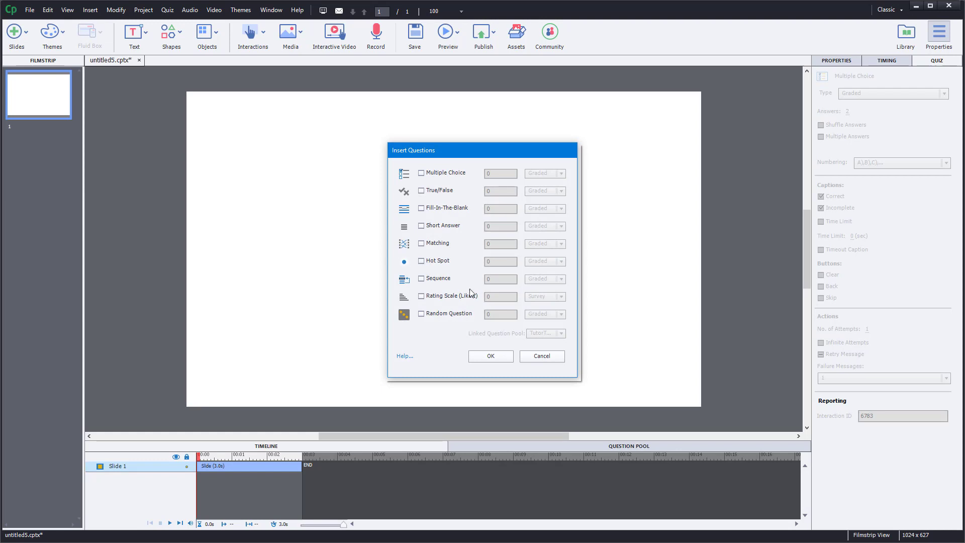
{"action": "left_click", "coordinate": [458, 315]}
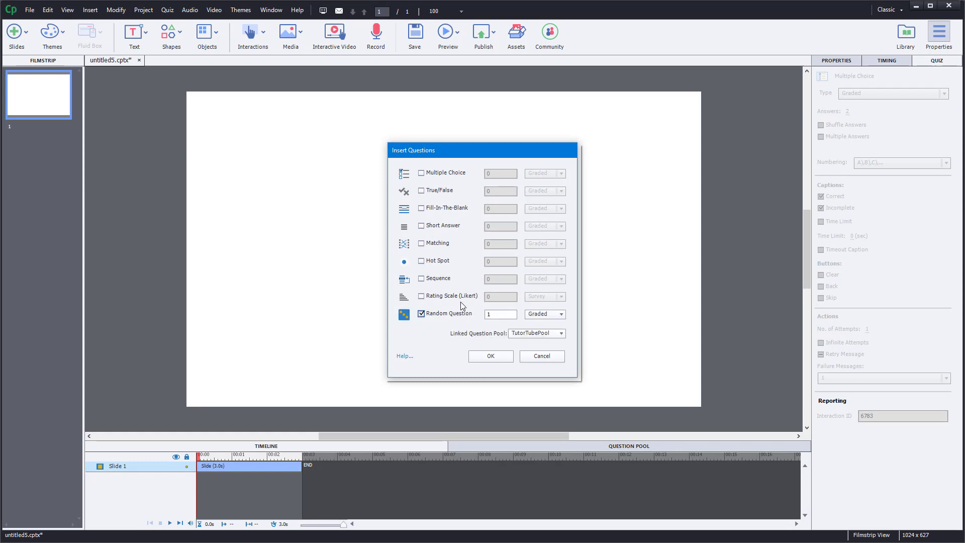
{"action": "left_click", "coordinate": [516, 334]}
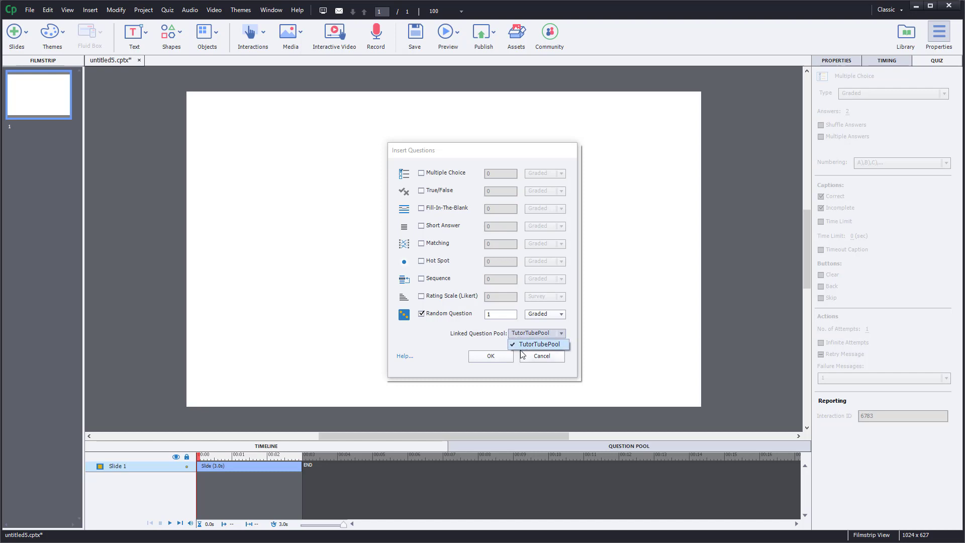
{"action": "left_click", "coordinate": [529, 347]}
{"action": "left_click", "coordinate": [560, 316]}
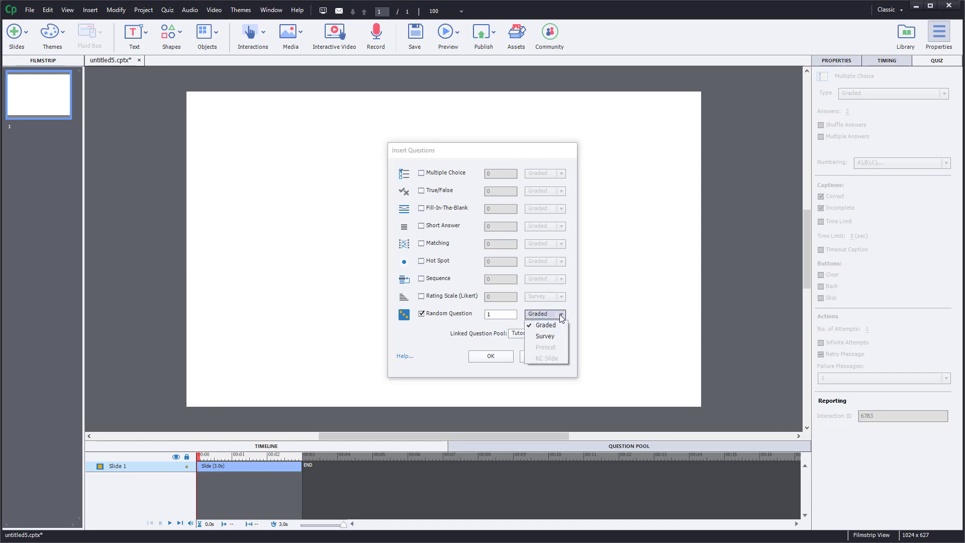
{"action": "left_click", "coordinate": [535, 325]}
{"action": "left_click", "coordinate": [491, 356]}
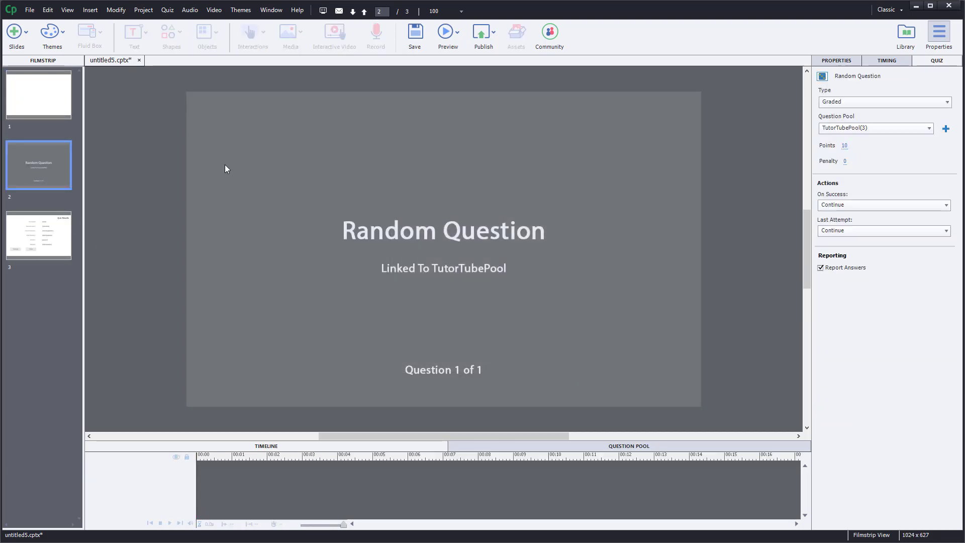
Preview the whole project, answer the True/False question with "True", submit it and close the preview
{"action": "left_click", "coordinate": [458, 36]}
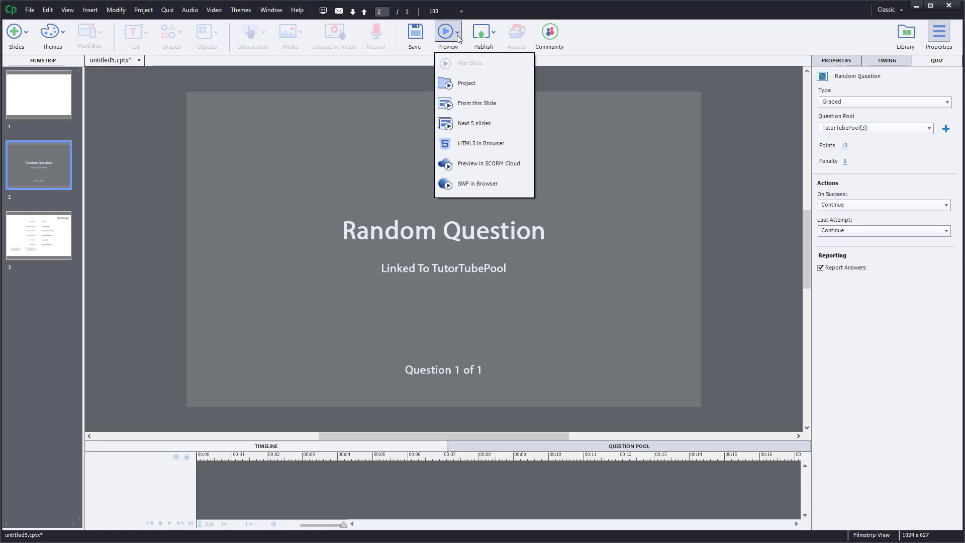
{"action": "left_click", "coordinate": [467, 83]}
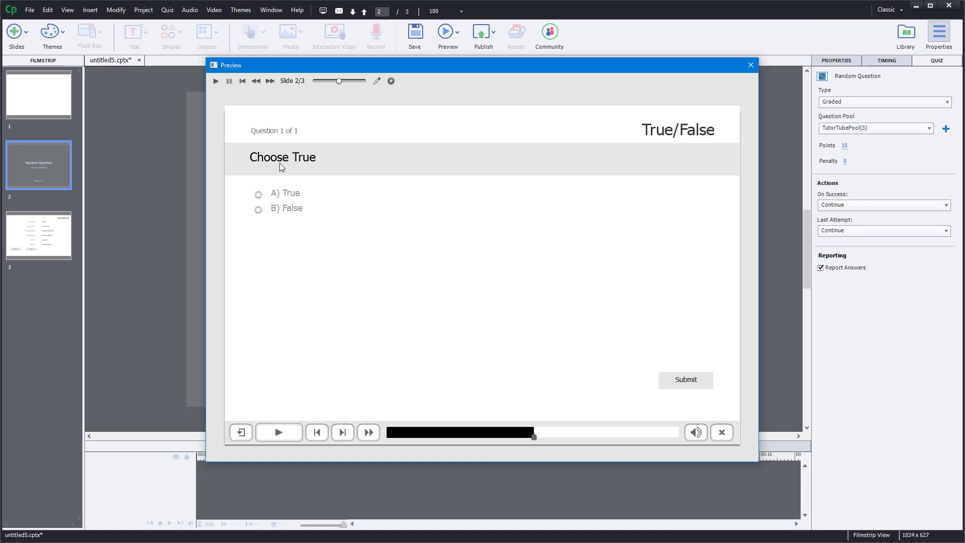
{"action": "left_click", "coordinate": [274, 194]}
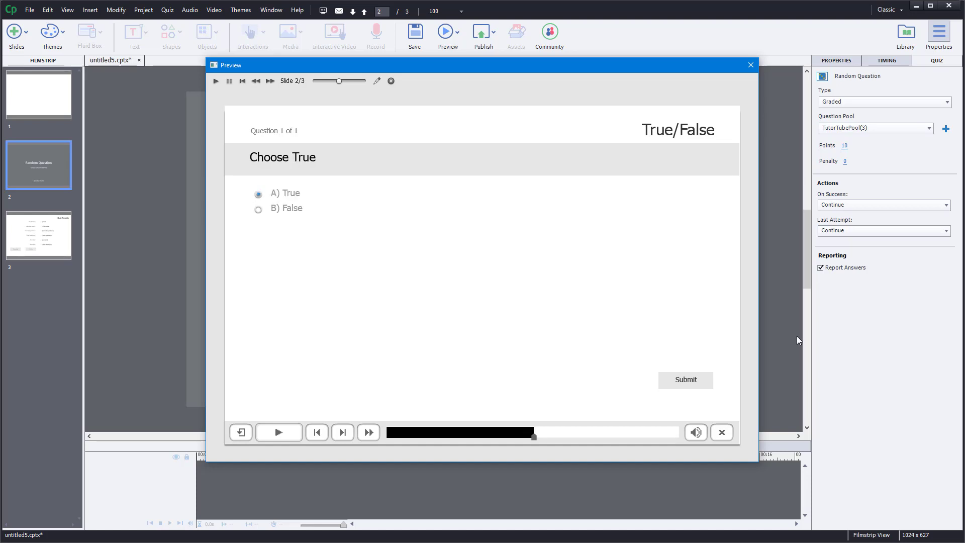
{"action": "left_click", "coordinate": [706, 383]}
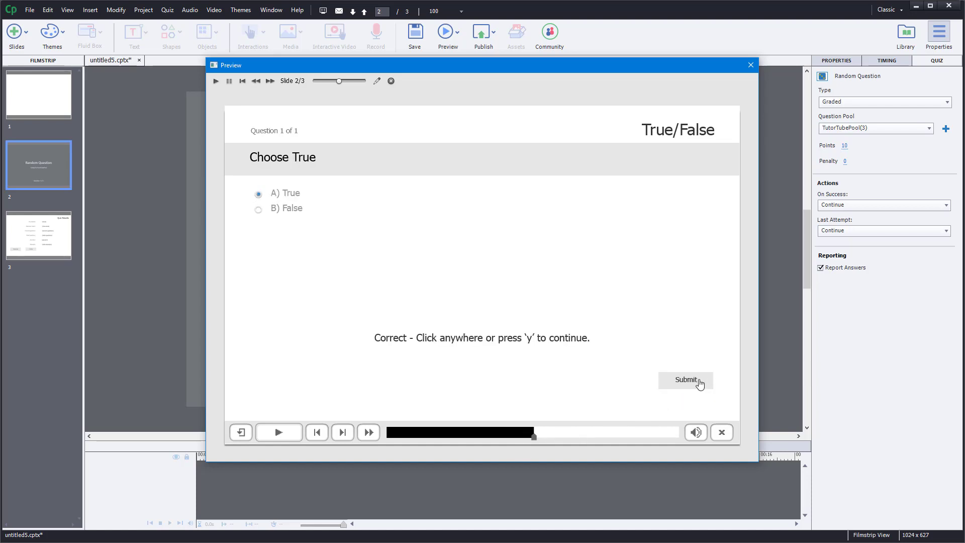
{"action": "left_click", "coordinate": [696, 381]}
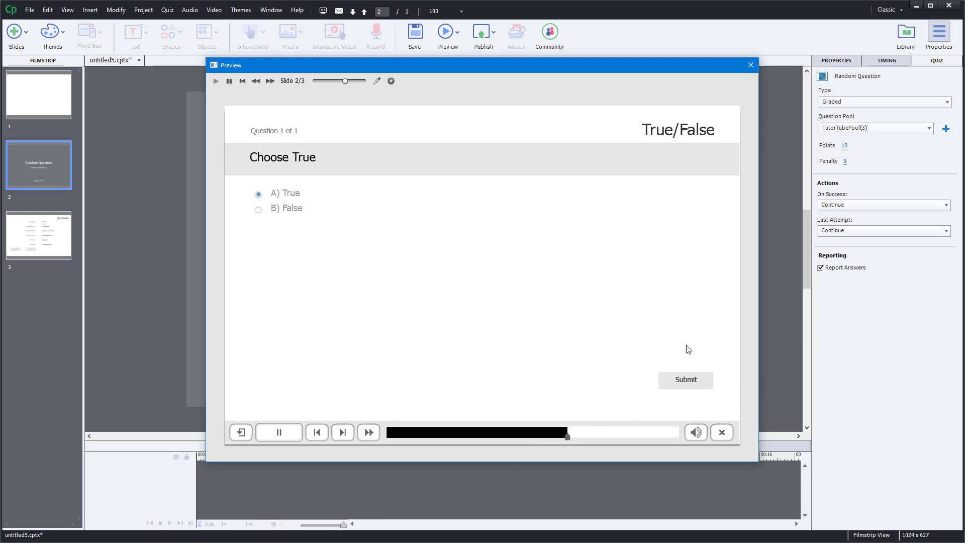
{"action": "left_click", "coordinate": [750, 64]}
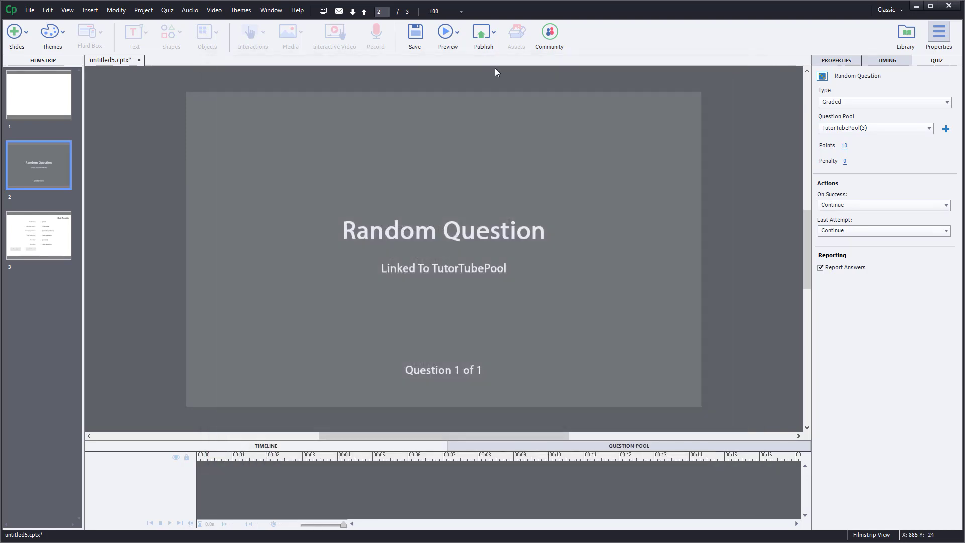
Preview the project again to check which pool question the random slide draws, and close the preview
{"action": "left_click", "coordinate": [448, 33]}
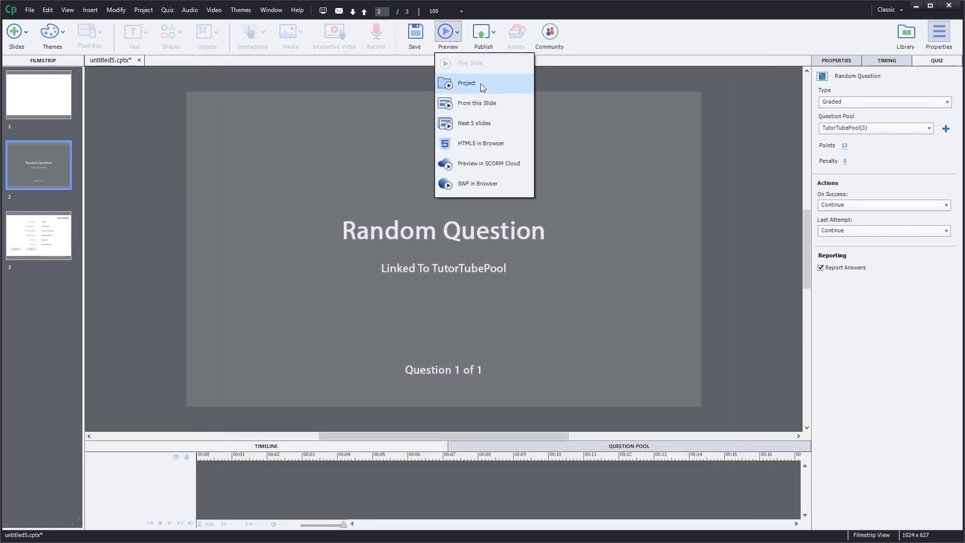
{"action": "left_click", "coordinate": [480, 84]}
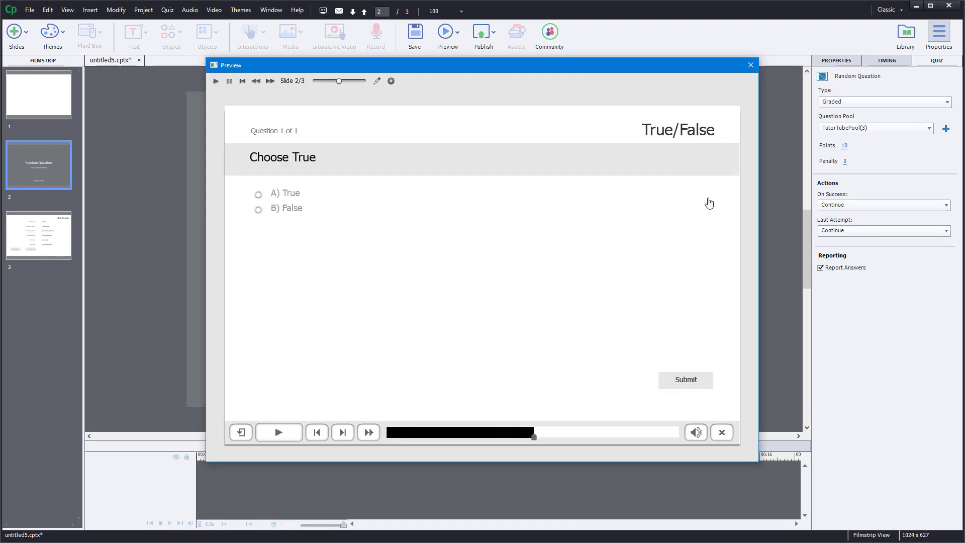
{"action": "left_click", "coordinate": [749, 66]}
Run another project preview, submit answer A for the Multiple Choice question and continue to the quiz results
{"action": "left_click", "coordinate": [452, 39]}
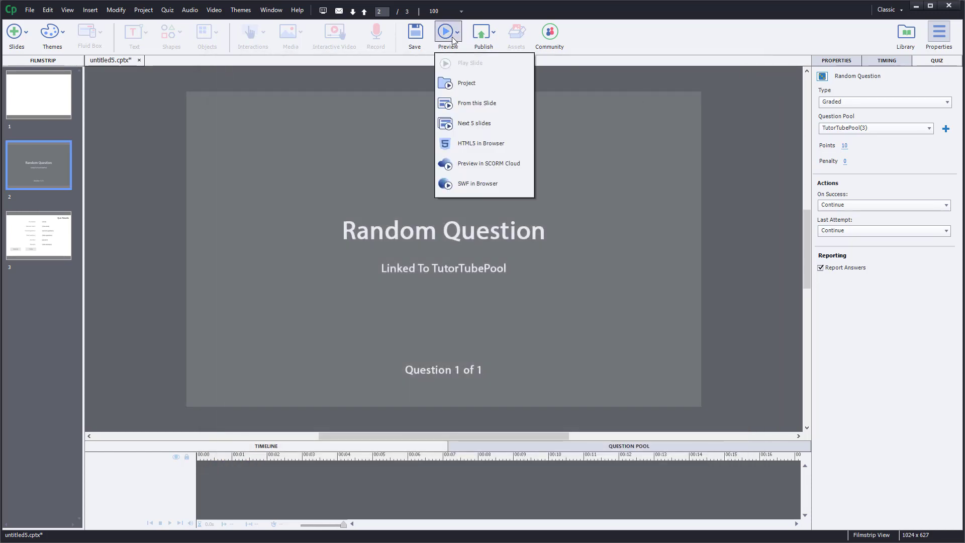
{"action": "left_click", "coordinate": [490, 83]}
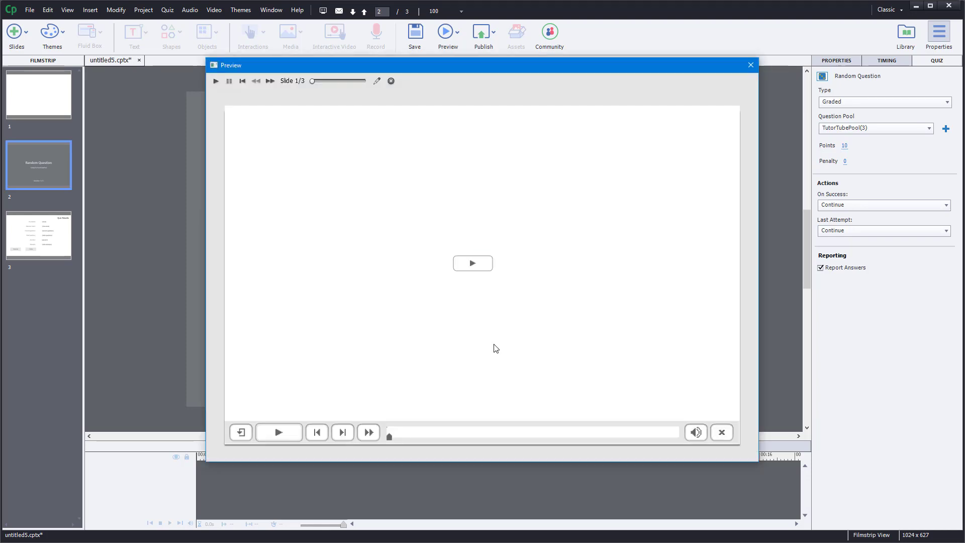
{"action": "left_click", "coordinate": [473, 263]}
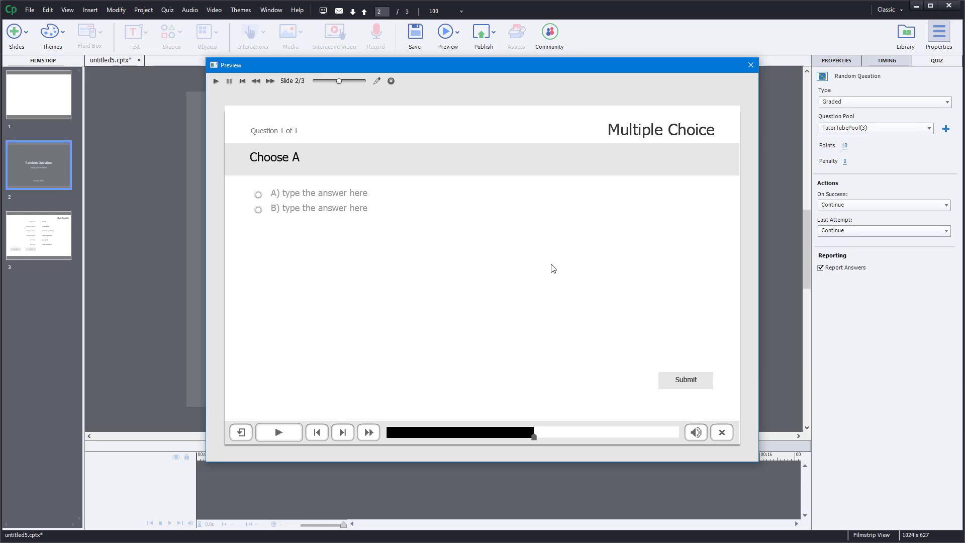
{"action": "left_click", "coordinate": [327, 200]}
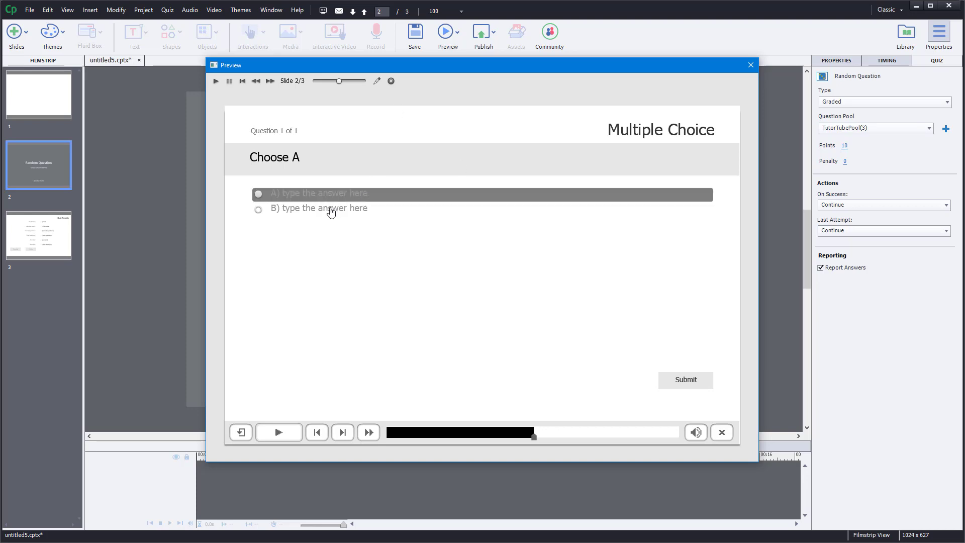
{"action": "left_click", "coordinate": [324, 208]}
{"action": "left_click", "coordinate": [360, 194]}
{"action": "left_click", "coordinate": [315, 197]}
{"action": "left_click", "coordinate": [705, 386]}
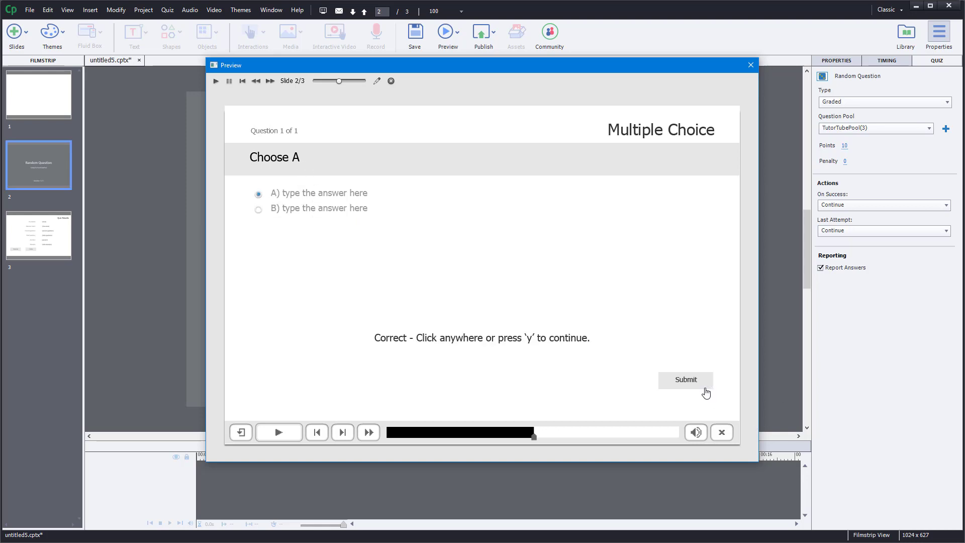
{"action": "left_click", "coordinate": [623, 332]}
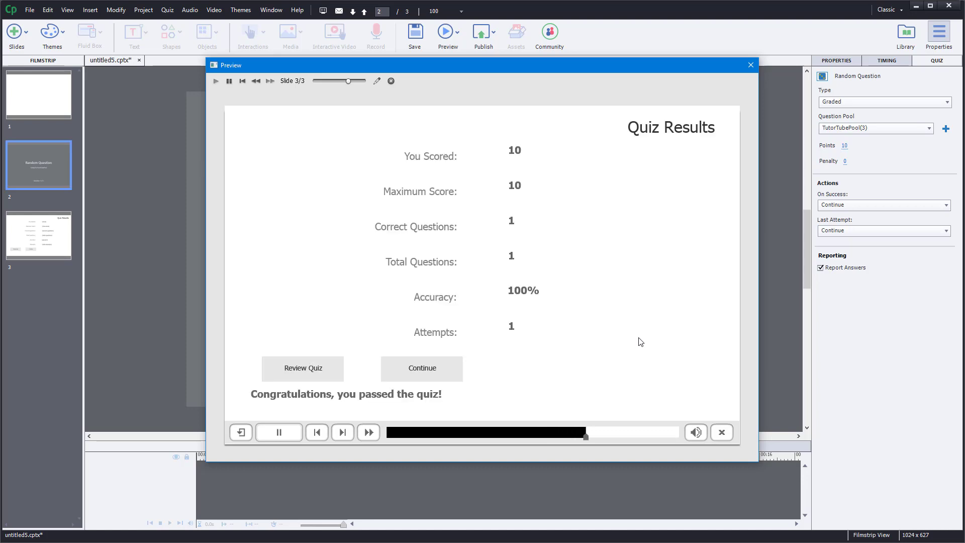